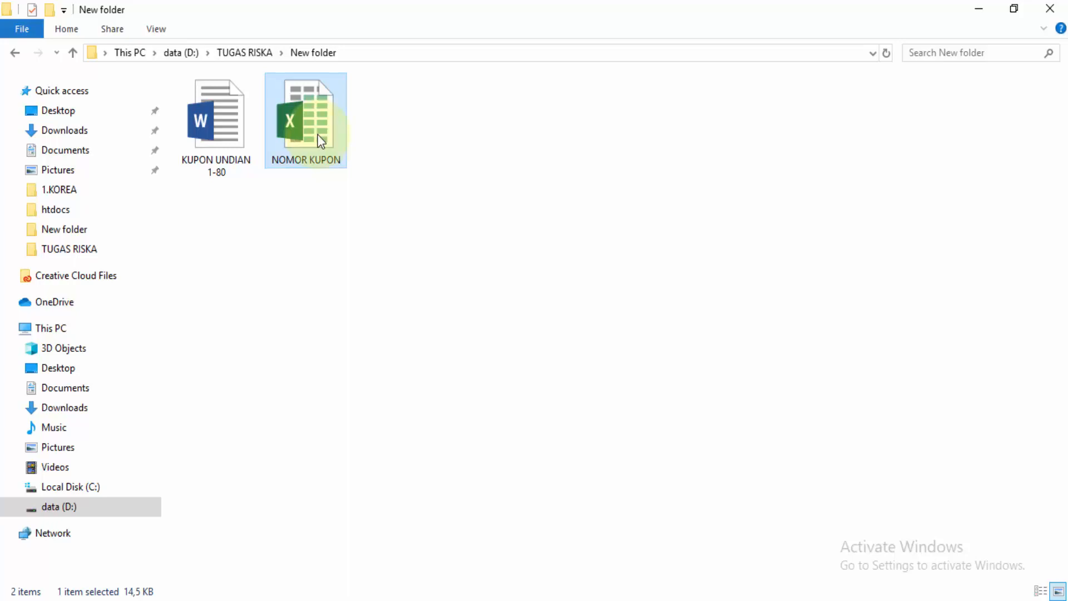
Step: Open the NOMOR KUPON workbook and save it as Text (Tab delimited) in New folder inside TUGAS RISKA, keeping that format
double_click(322, 141)
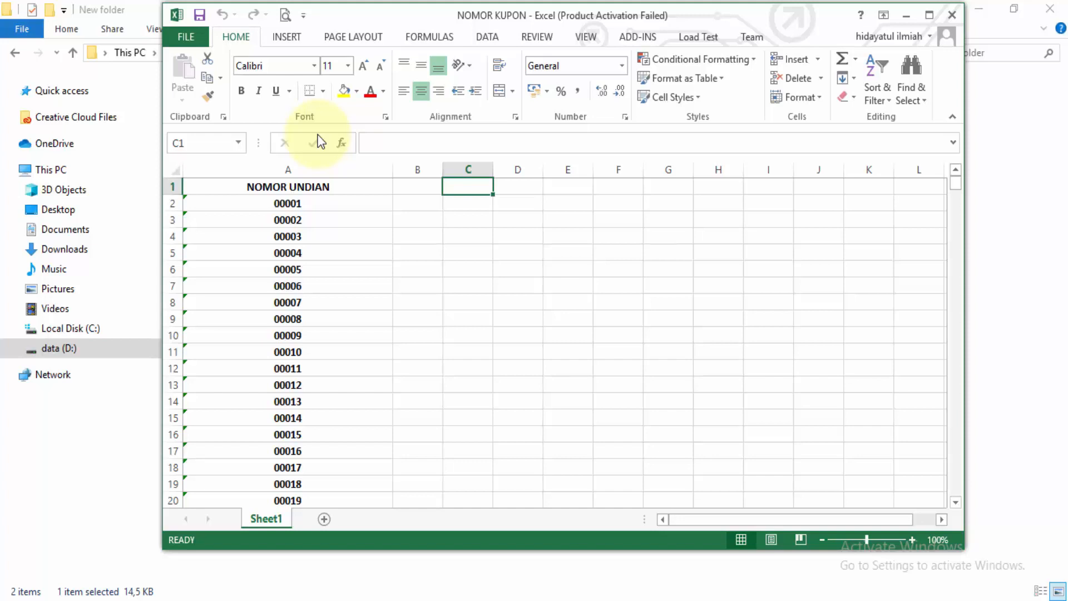
double_click(440, 8)
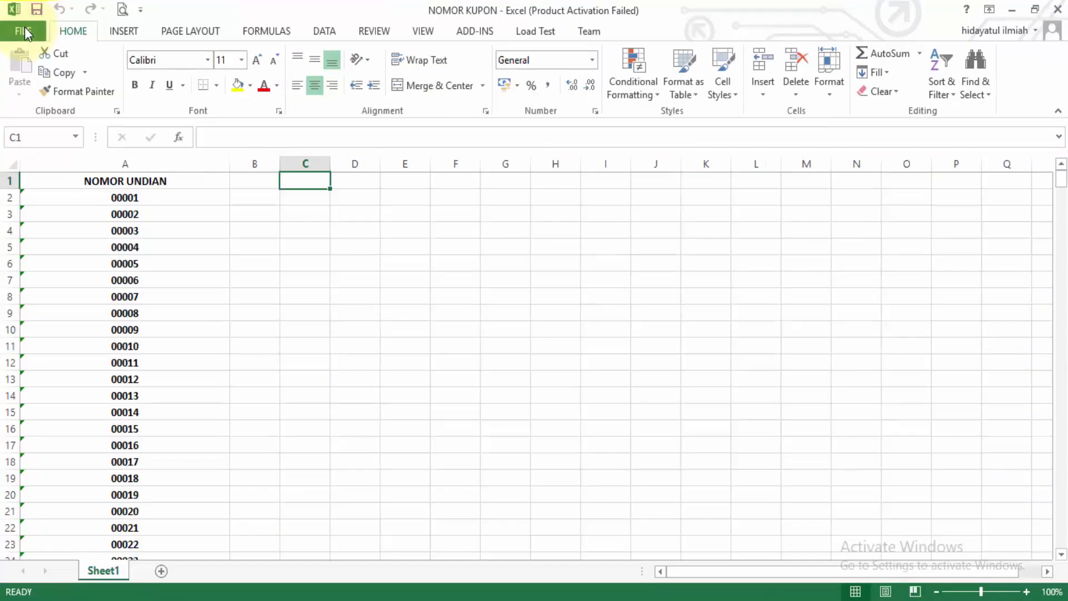
click(25, 31)
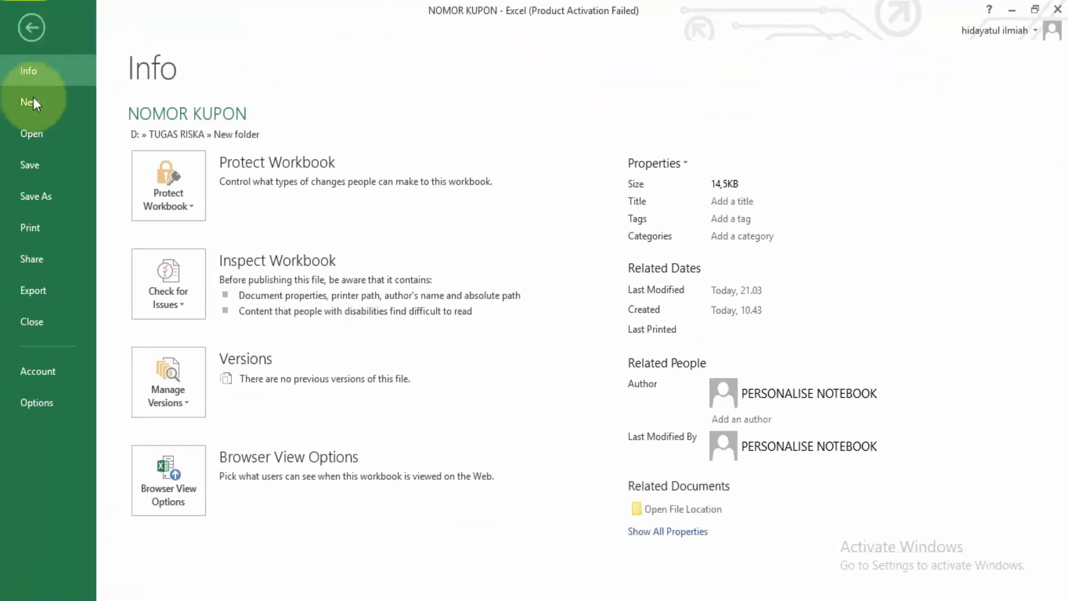
click(37, 192)
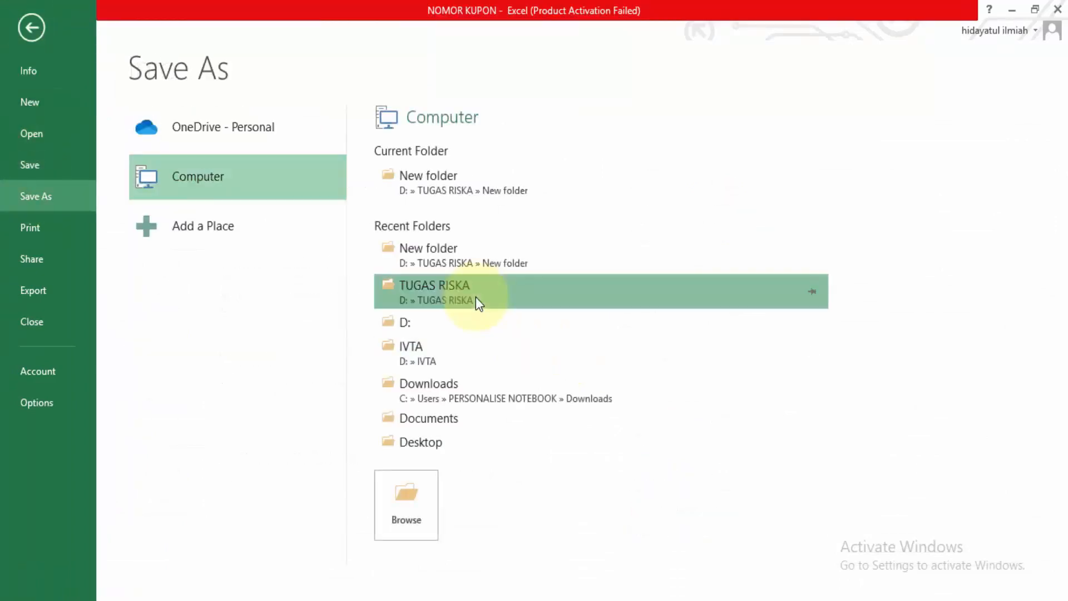
click(475, 296)
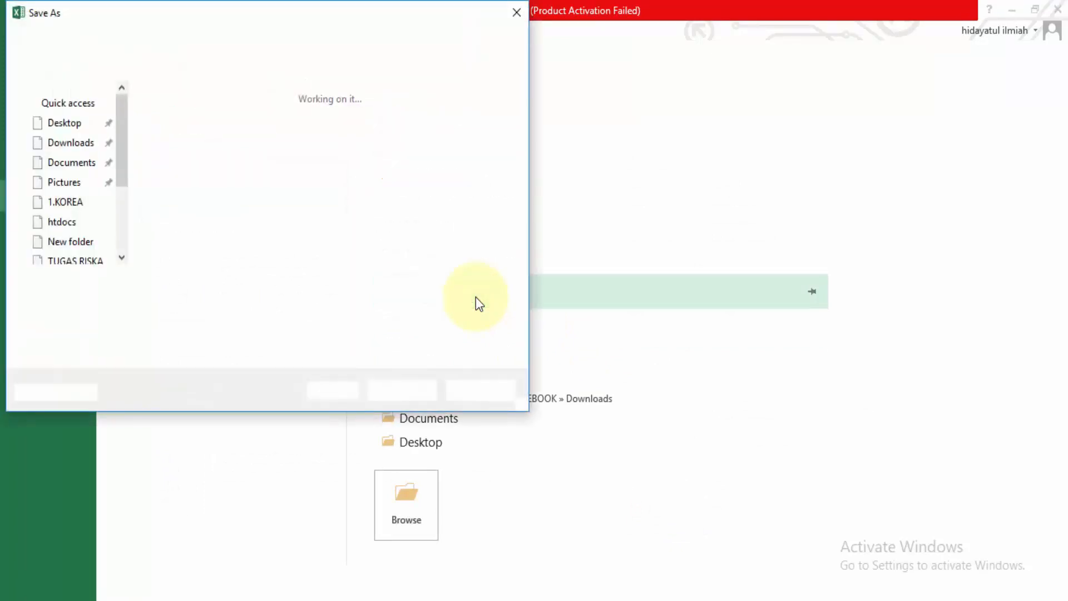
click(476, 297)
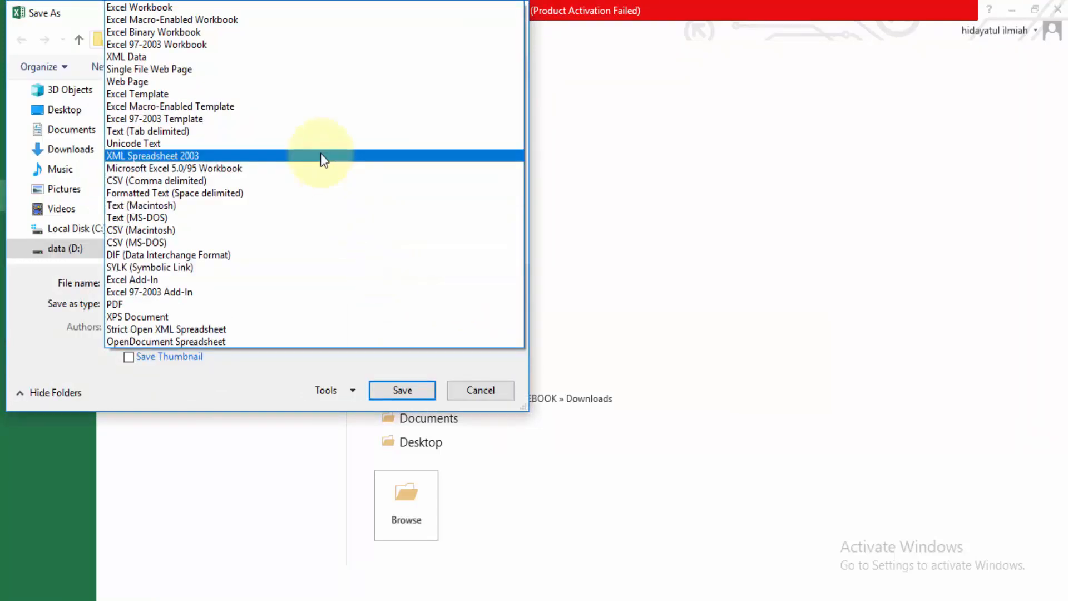
click(318, 133)
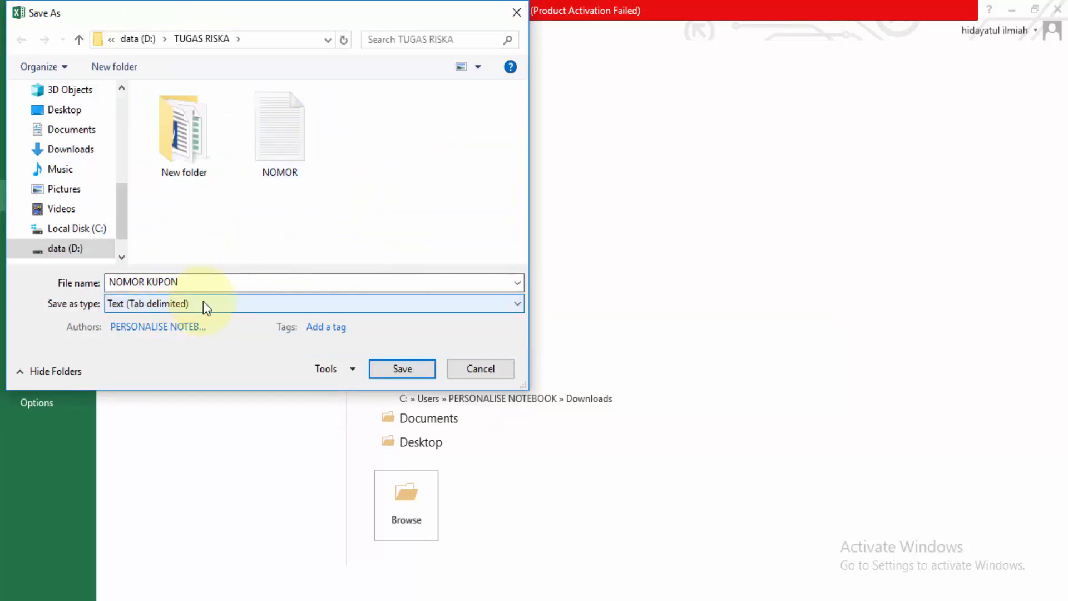
double_click(179, 134)
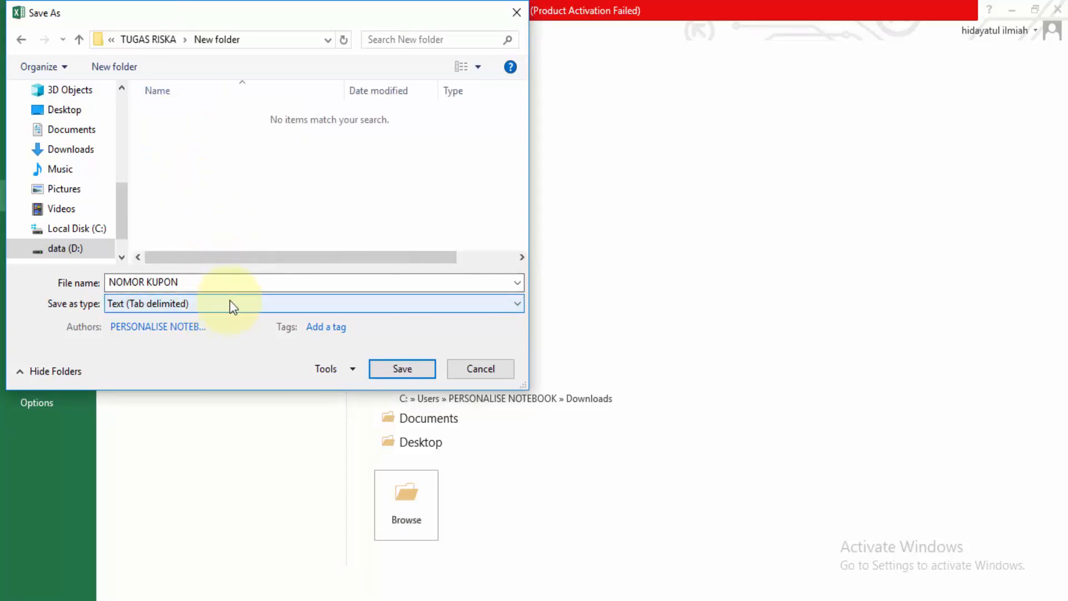
click(391, 371)
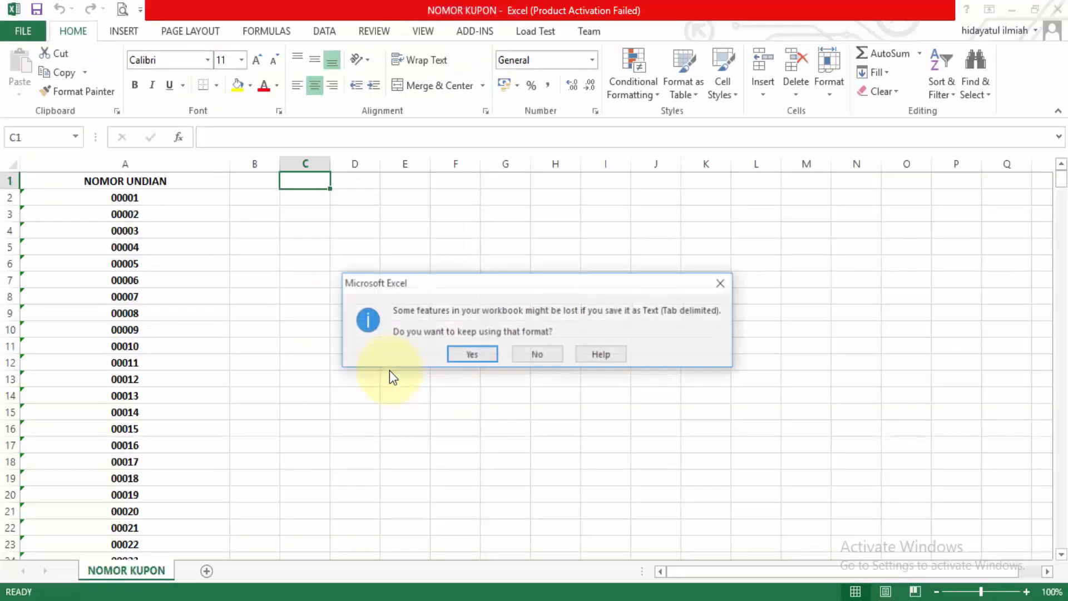
click(467, 359)
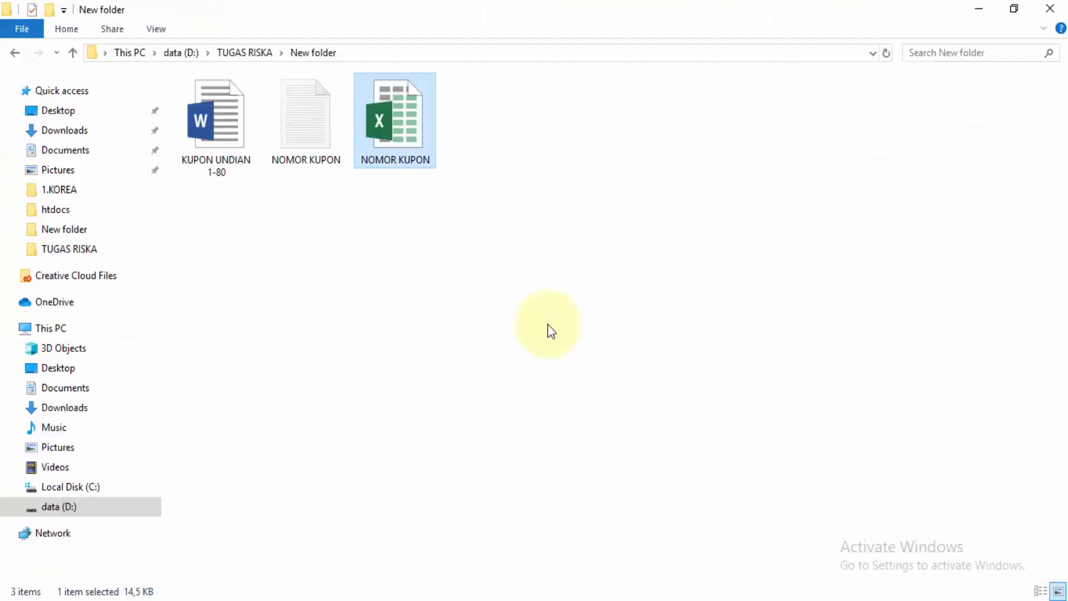
click(320, 141)
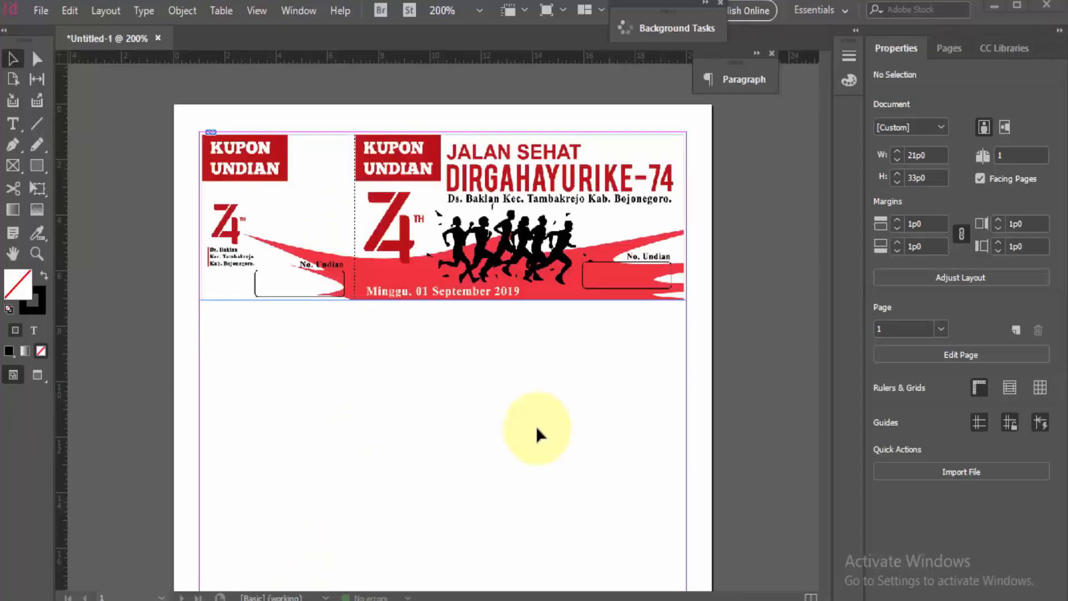
Step: Switch to the InDesign coupon document and load NOMOR KUPON.txt as the Data Merge source
click(303, 16)
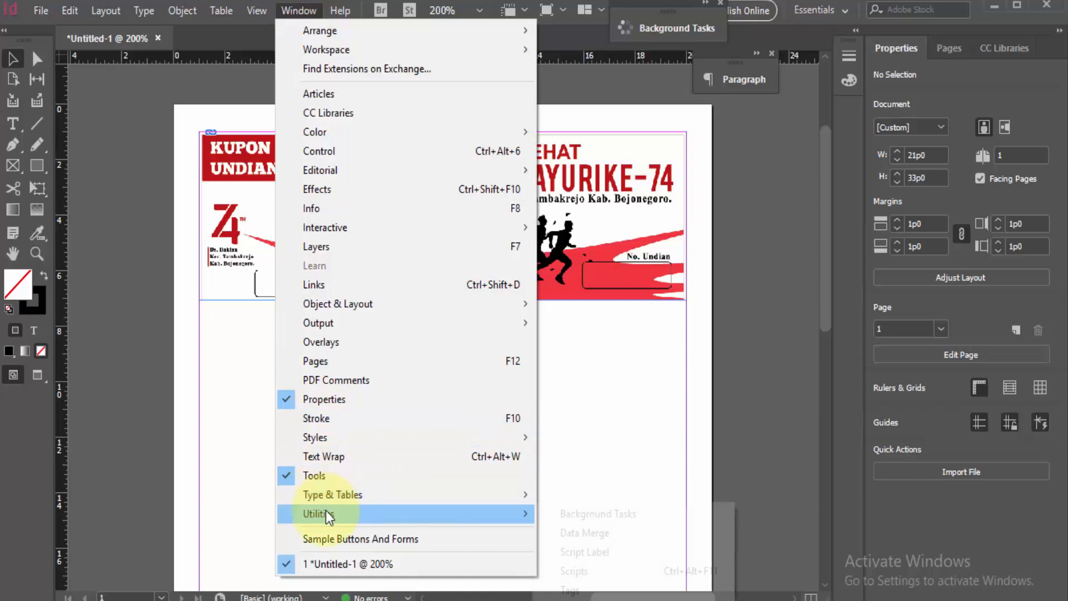
mouse_move(312, 515)
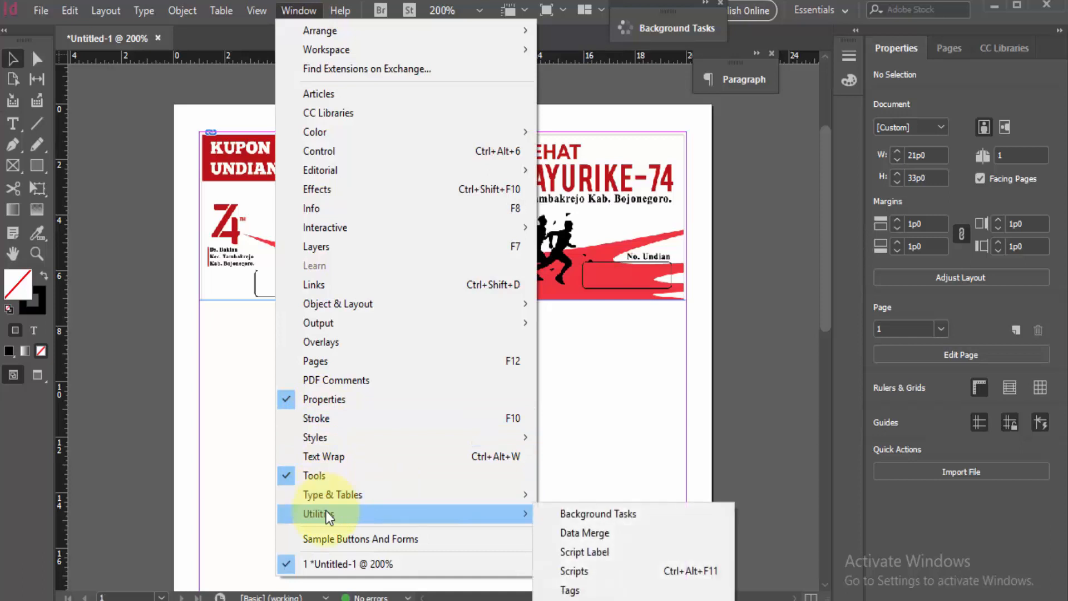
click(571, 534)
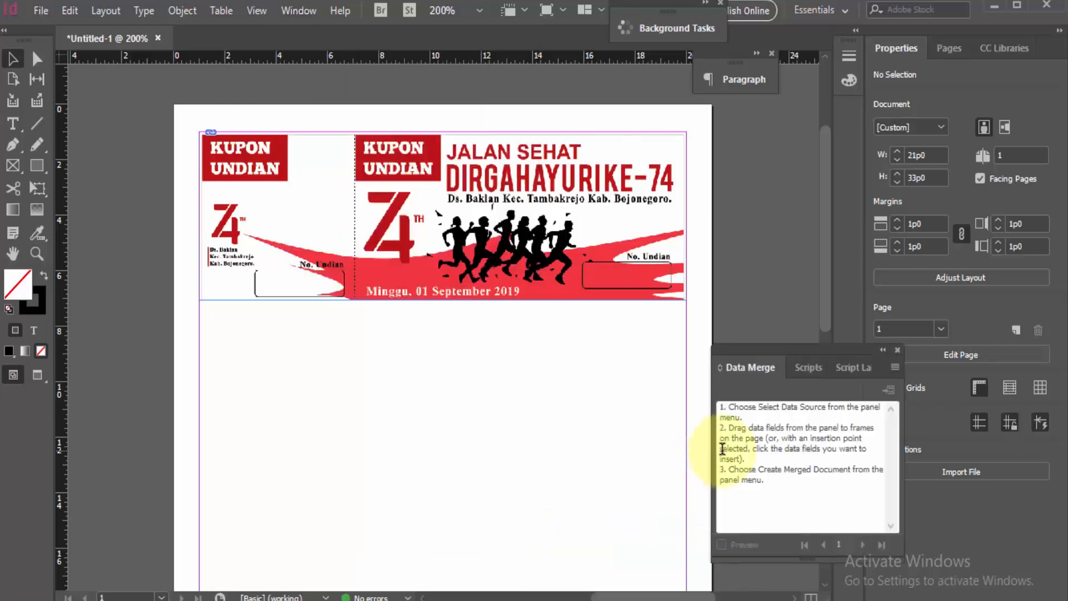
click(893, 367)
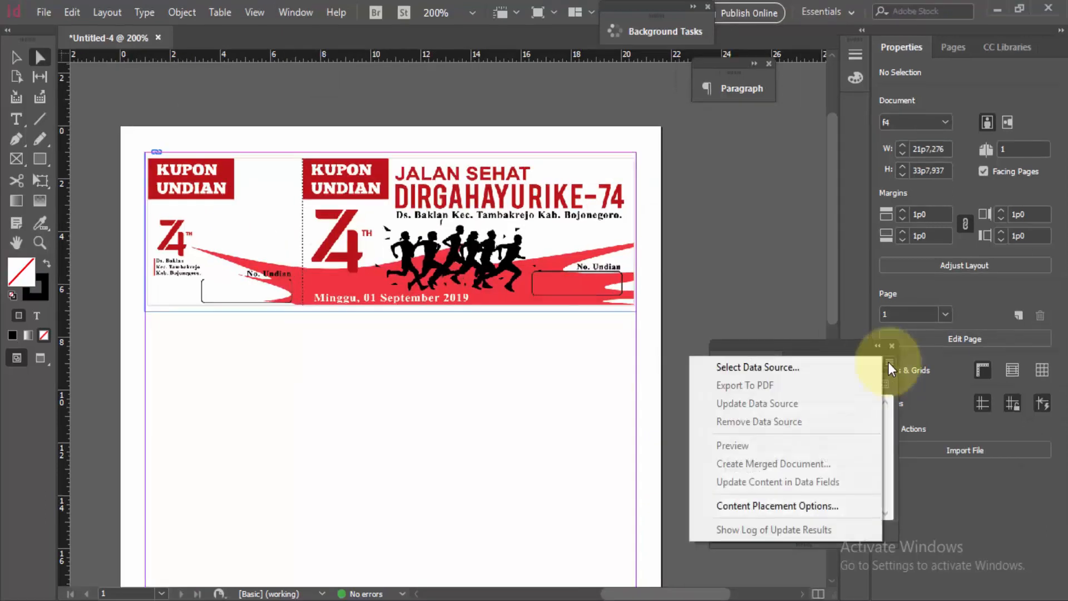
click(813, 367)
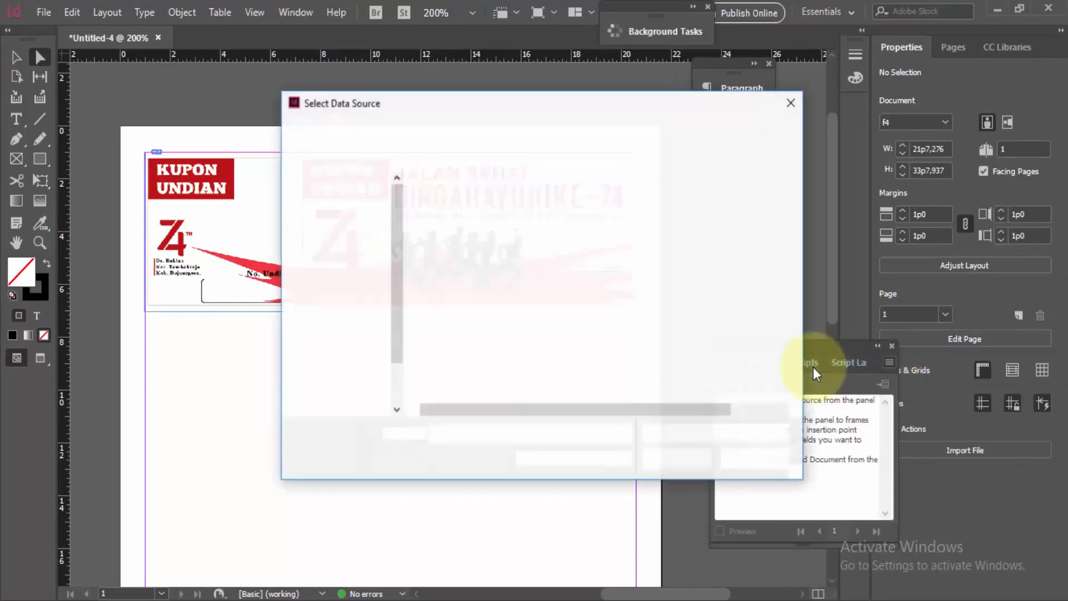
double_click(482, 205)
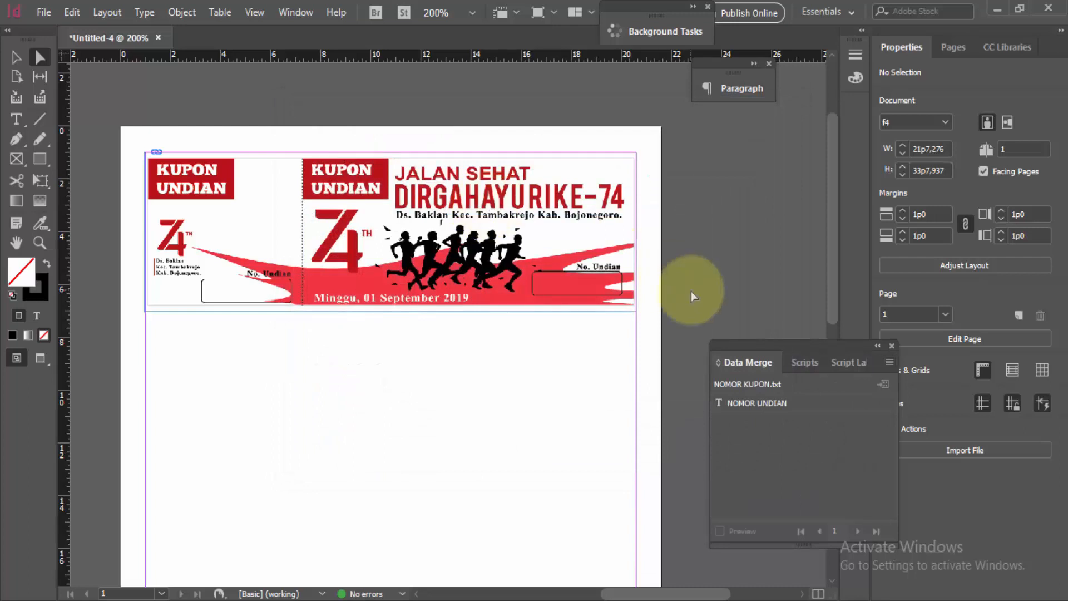
Step: Draw a text frame about 2p6,6 by 0p10,2 in the coupon stub's No. Undian box and insert the NOMOR UNDIAN field
click(16, 119)
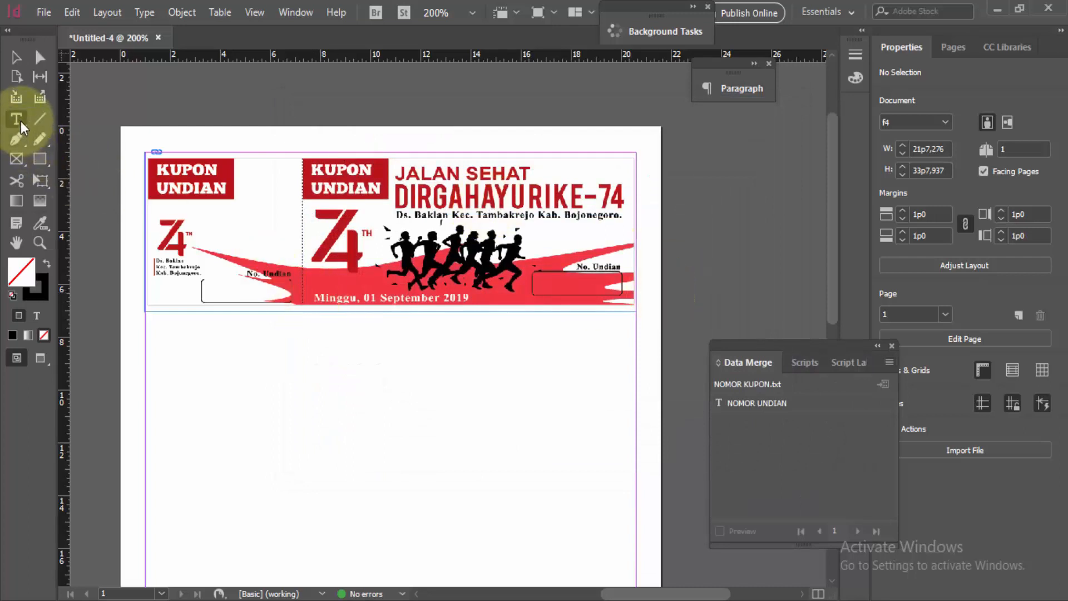
drag(220, 272, 289, 299)
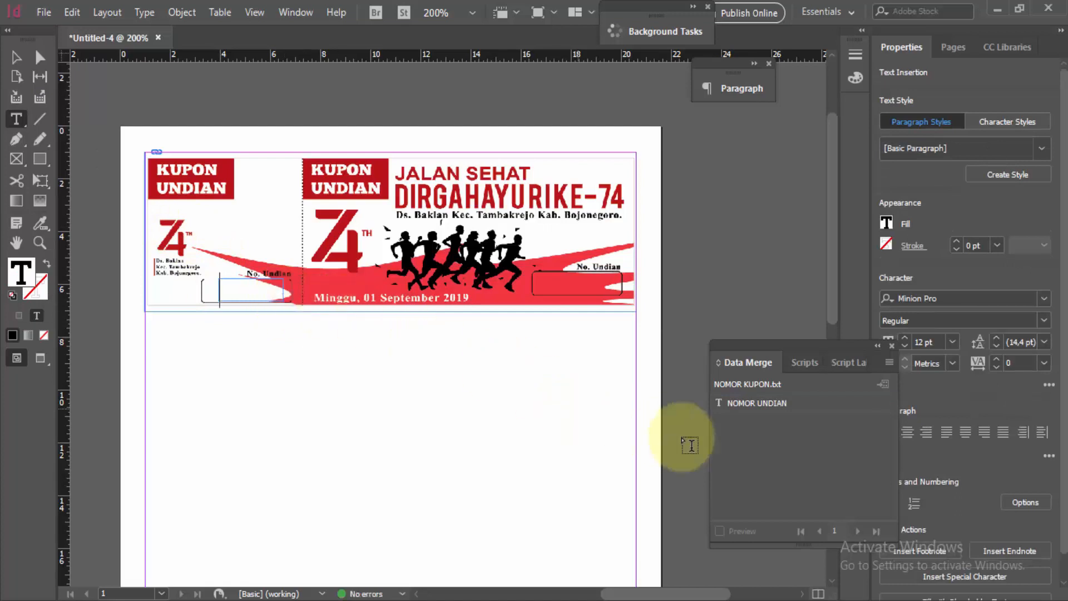
click(753, 405)
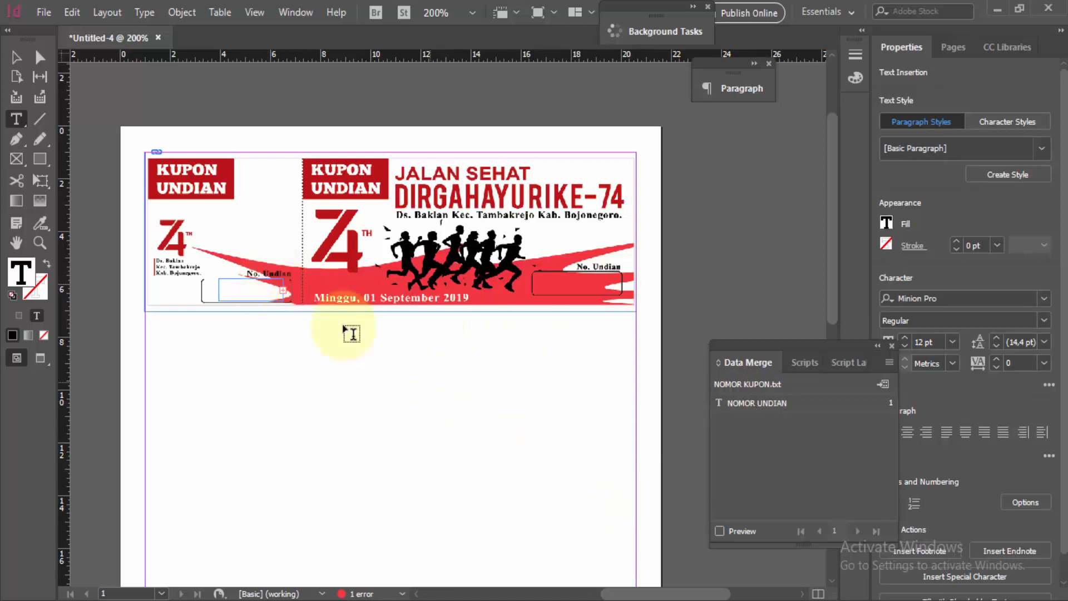
Step: Duplicate the number frame into the main coupon's No. Undian box and preview the merged record data
click(40, 57)
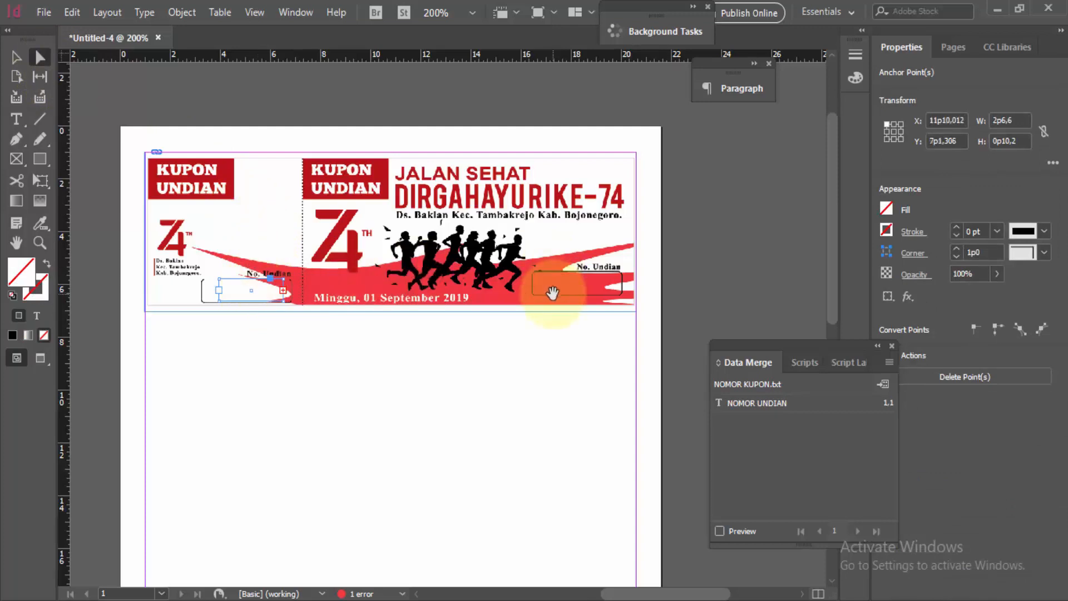
key(ctrl+v)
drag(482, 321, 583, 284)
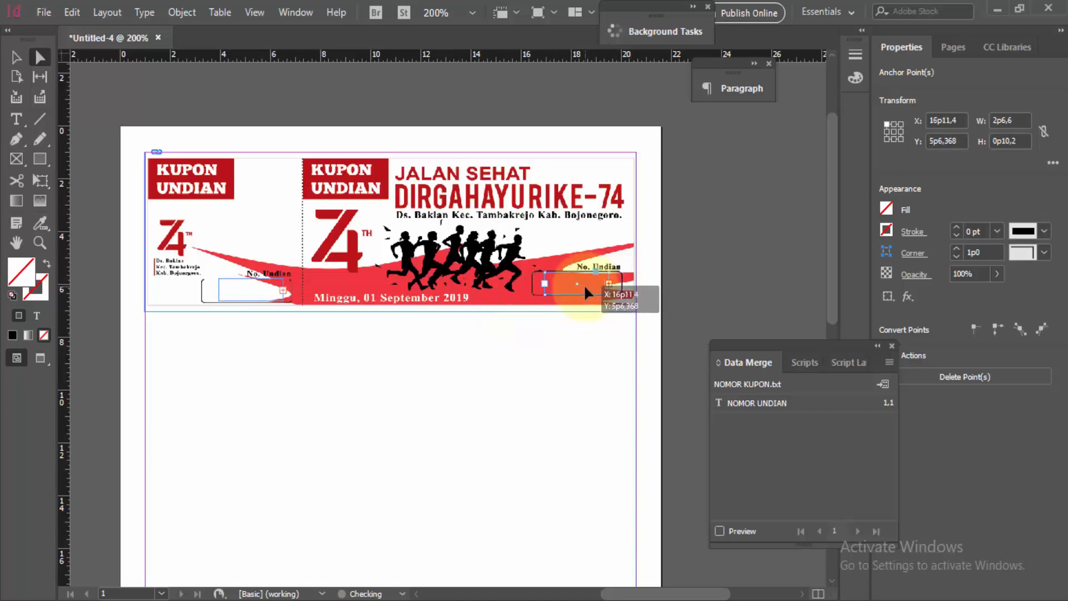
click(719, 531)
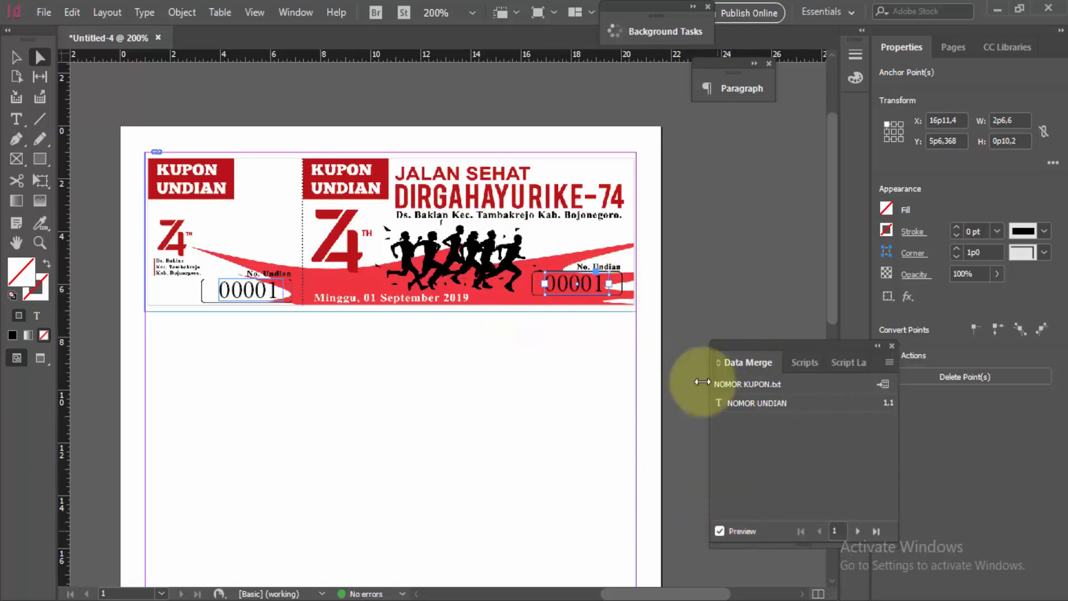
click(674, 232)
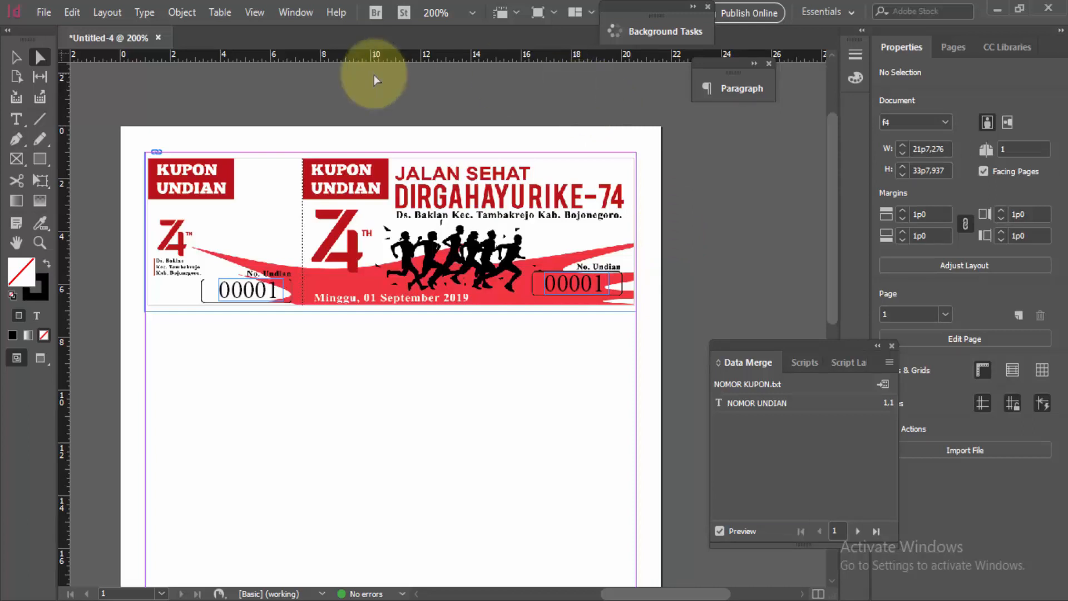
Step: Create a merged document from all records with Multiple Records per page, previewing the multiple record layout first
click(884, 386)
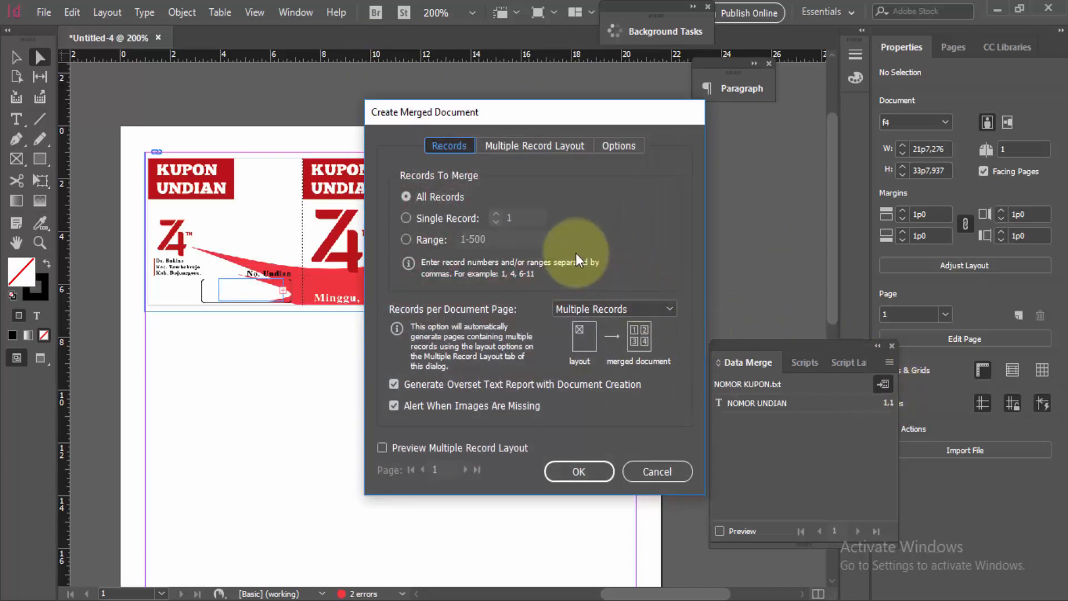
click(653, 307)
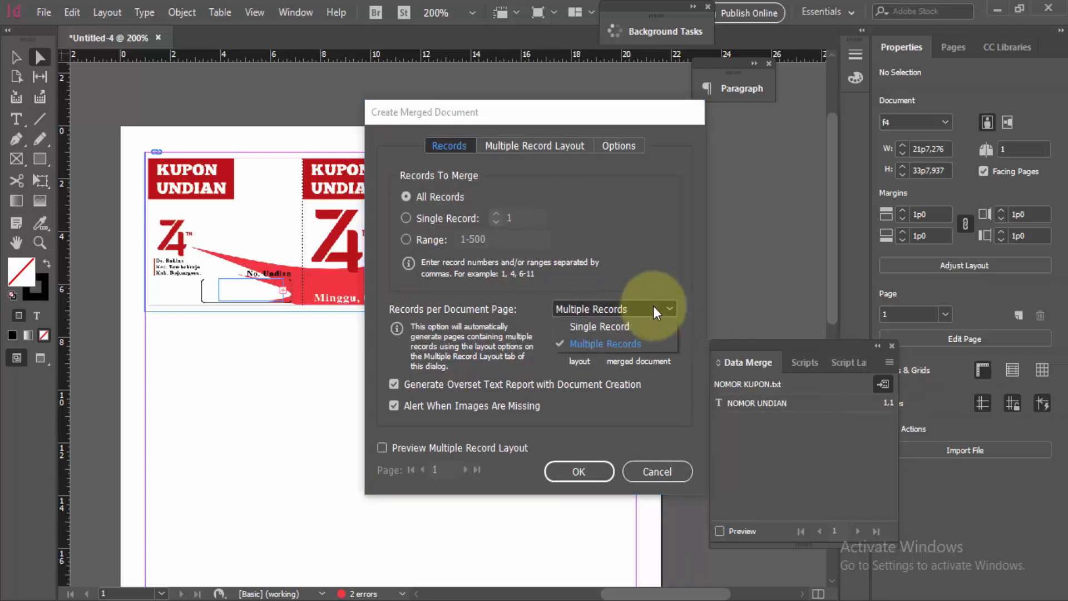
click(662, 343)
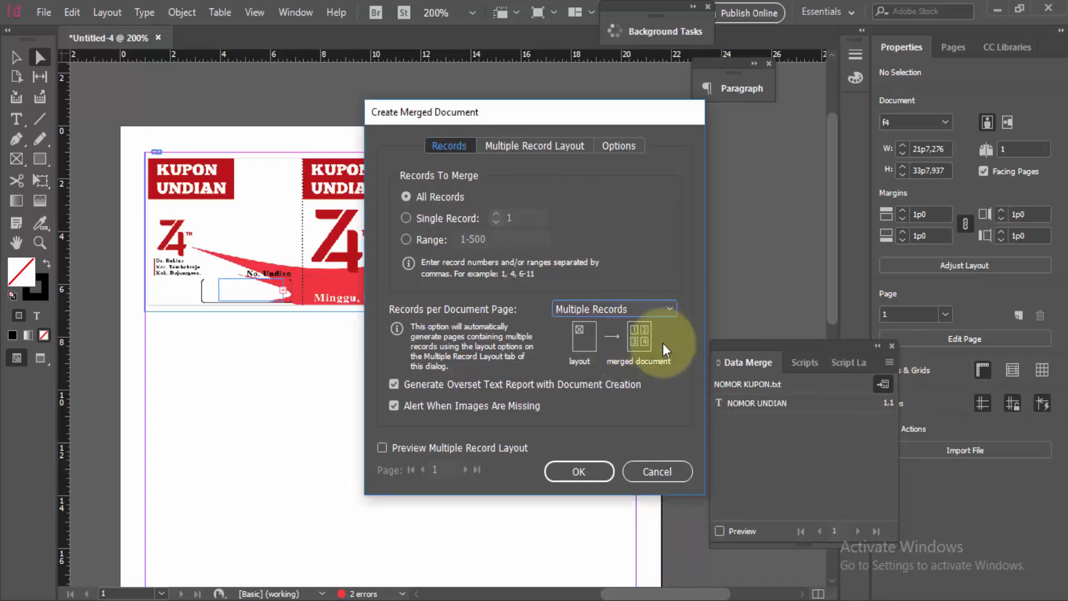
click(382, 448)
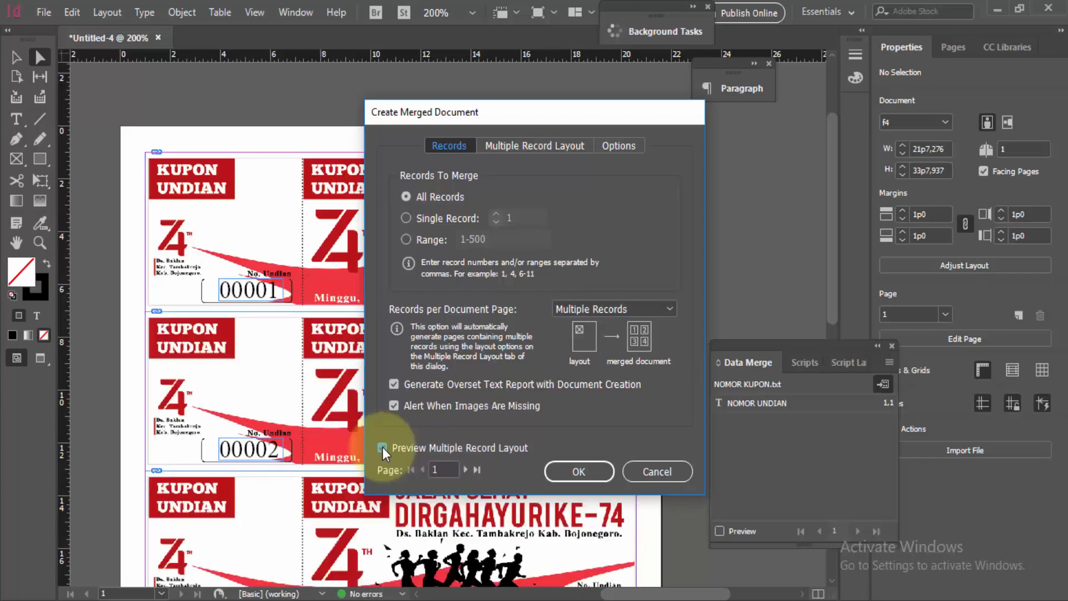
click(580, 470)
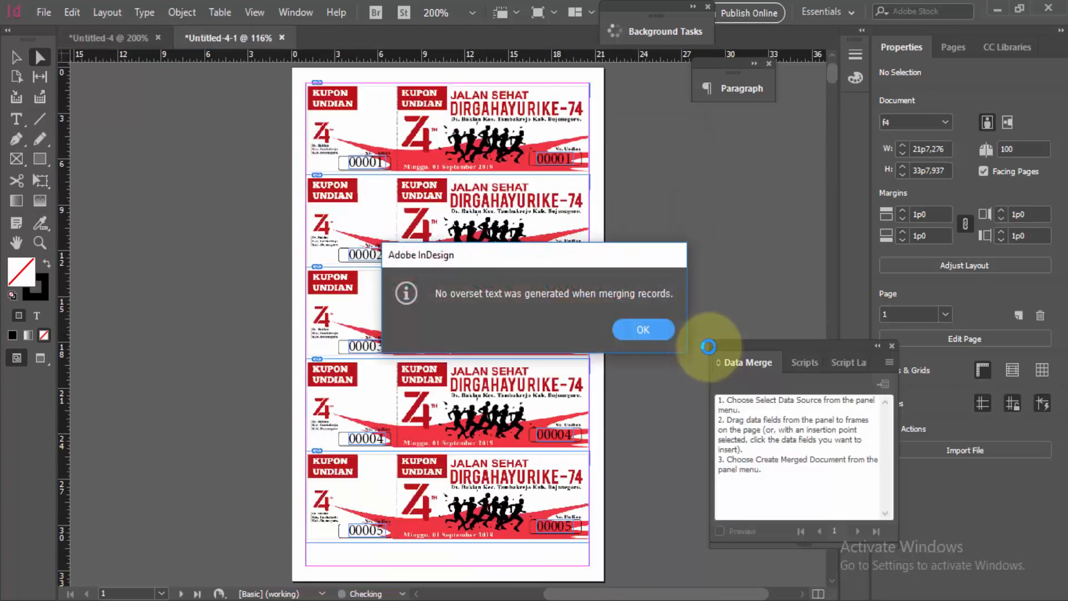
click(652, 329)
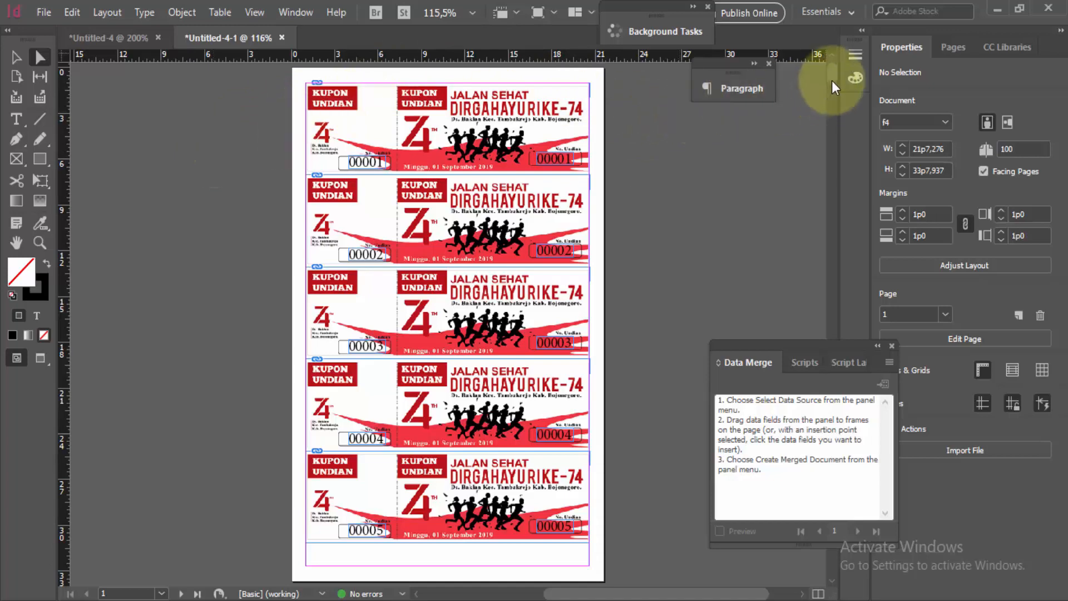
Step: Check the coupon numbering across the merged document's pages at 200% zoom
scroll(830, 129, down, 5)
drag(831, 130, 831, 141)
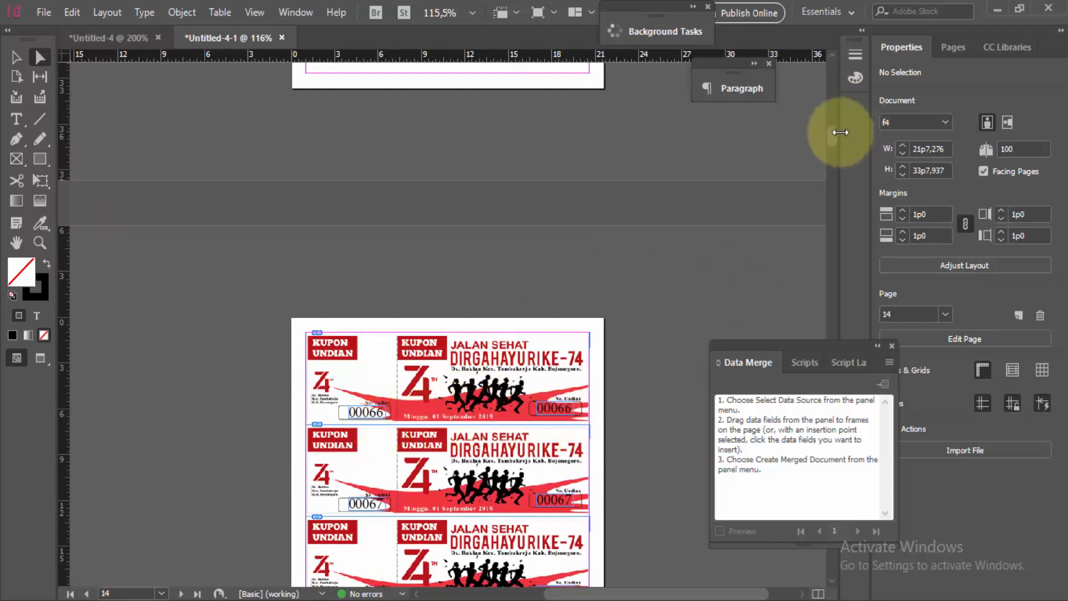
click(470, 12)
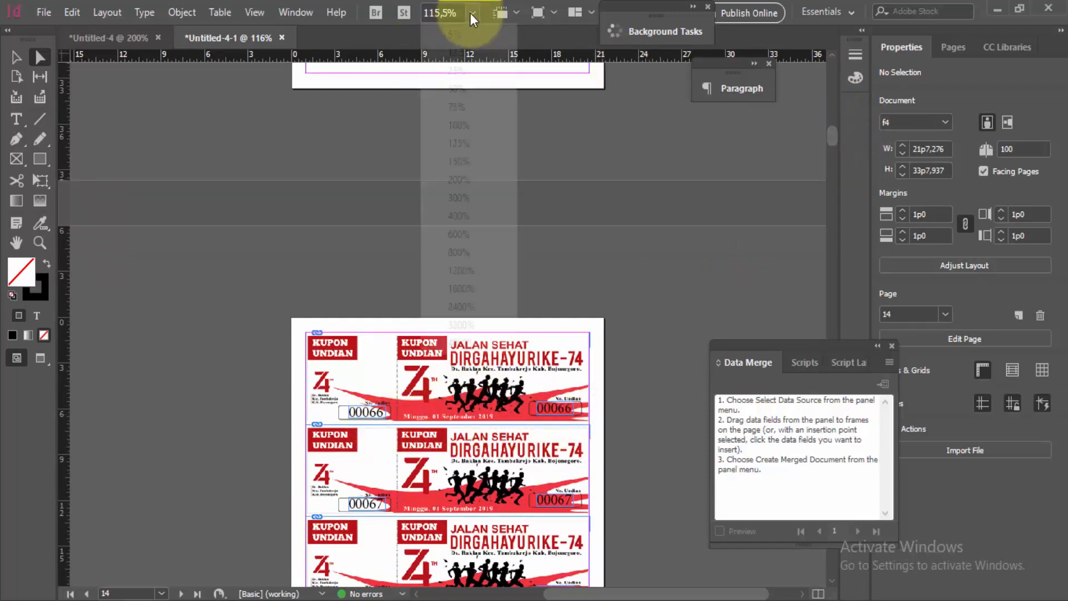
click(451, 180)
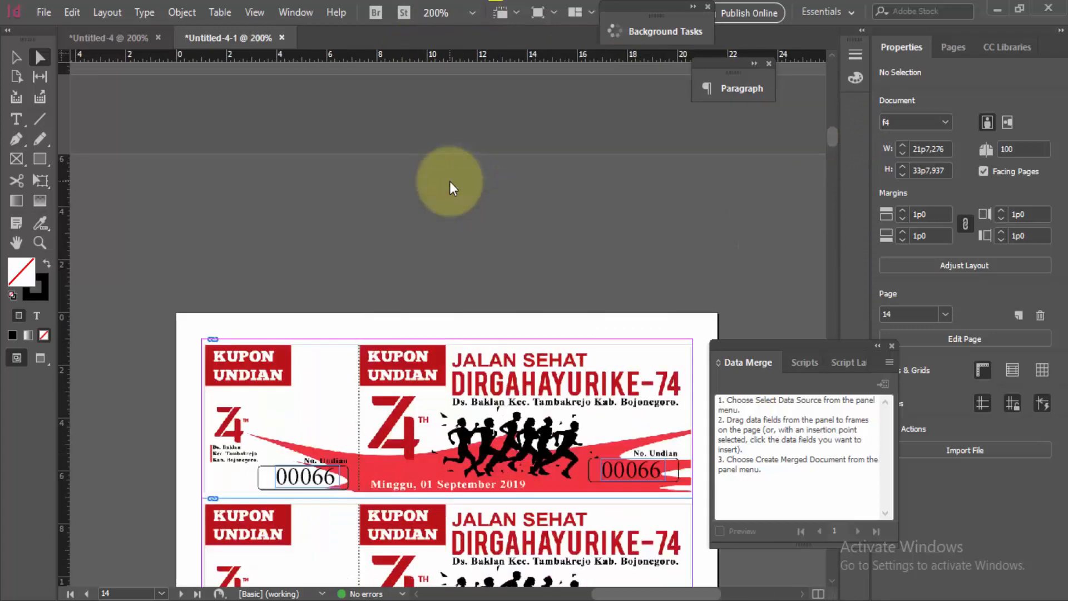
drag(836, 120, 833, 91)
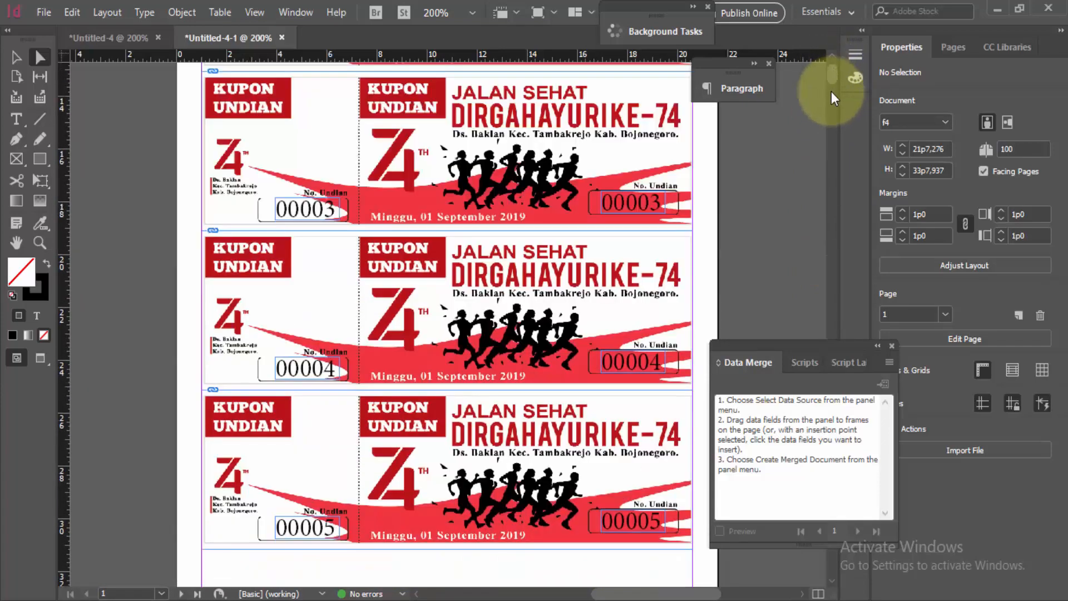
Step: Export the merged document as an Adobe PDF (Print) file named Kupon jalan sehat with the High Quality Print preset and all pages
click(44, 12)
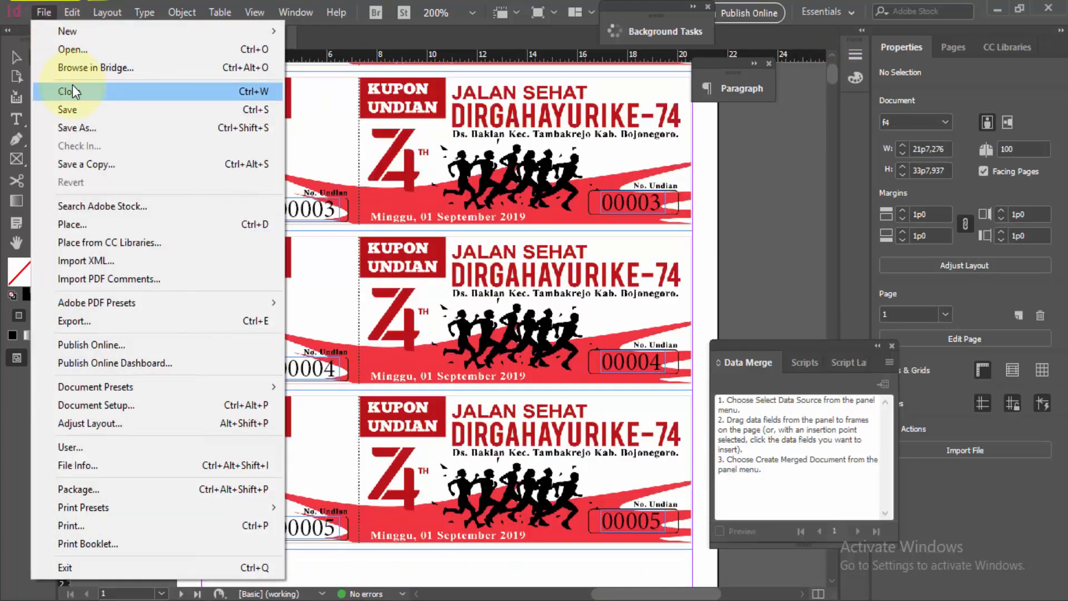
click(92, 322)
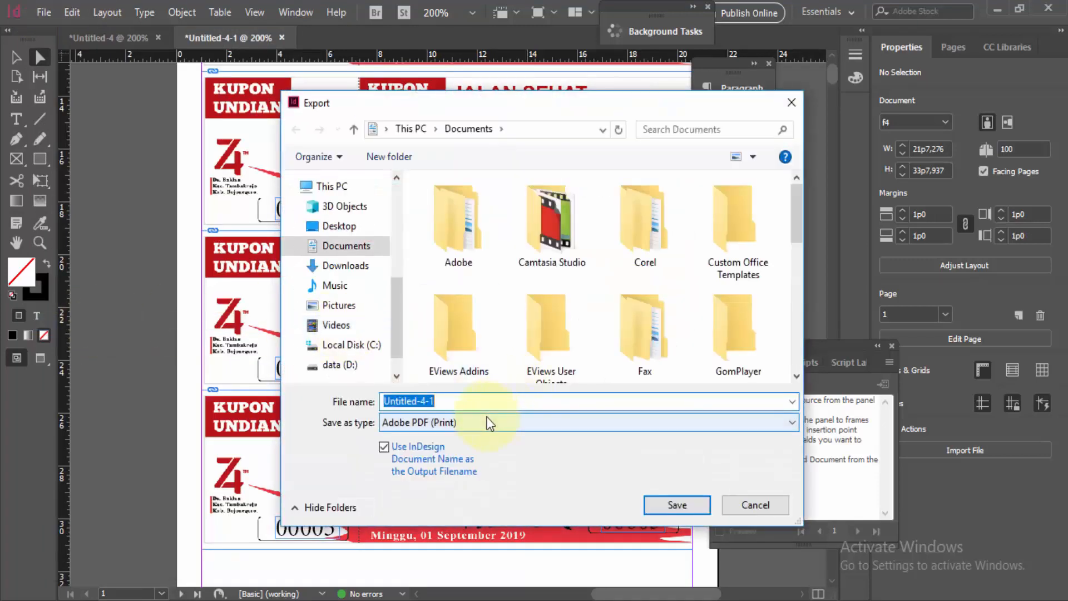
text(K)
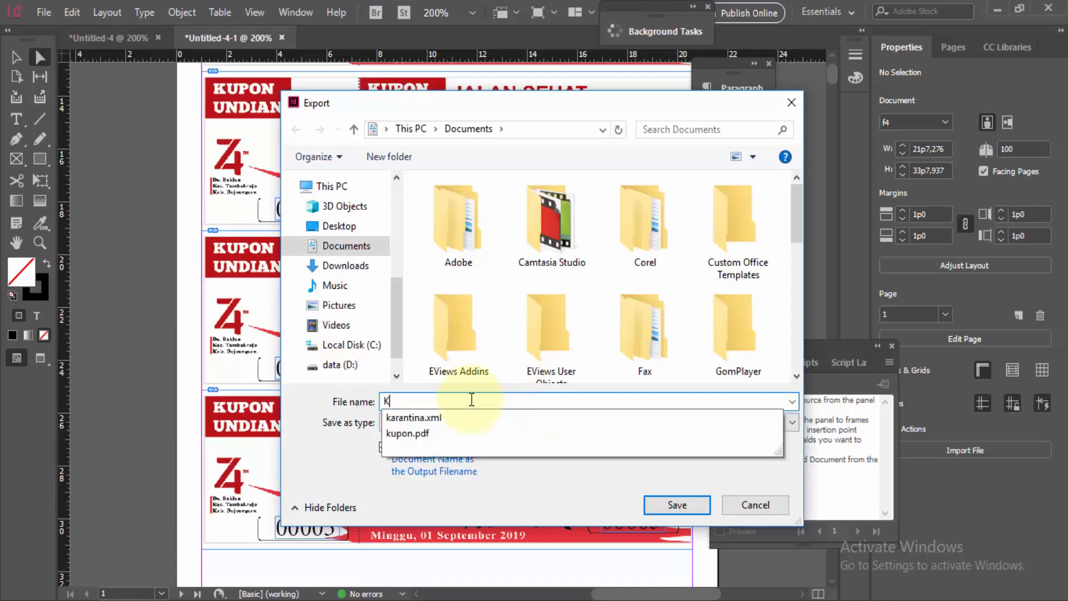
text(upon )
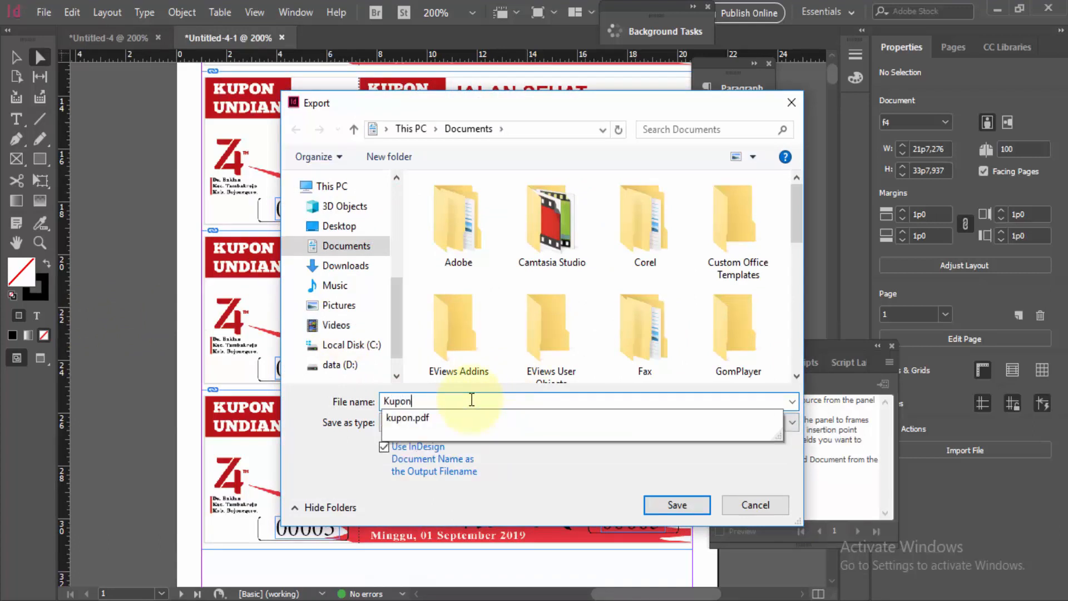
text(jalan)
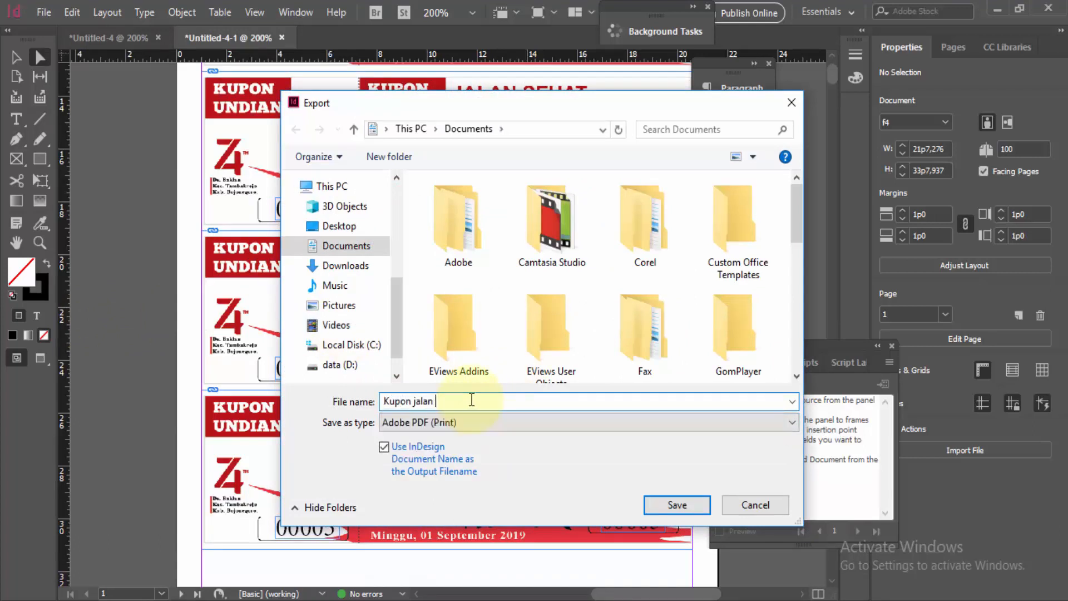
text( sehat)
click(669, 513)
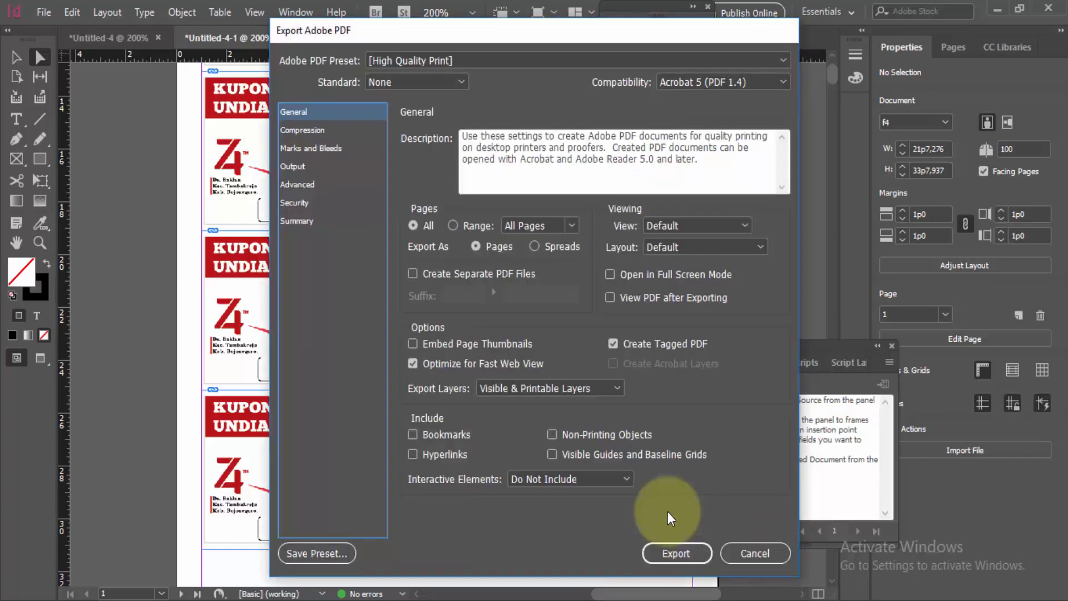
click(666, 553)
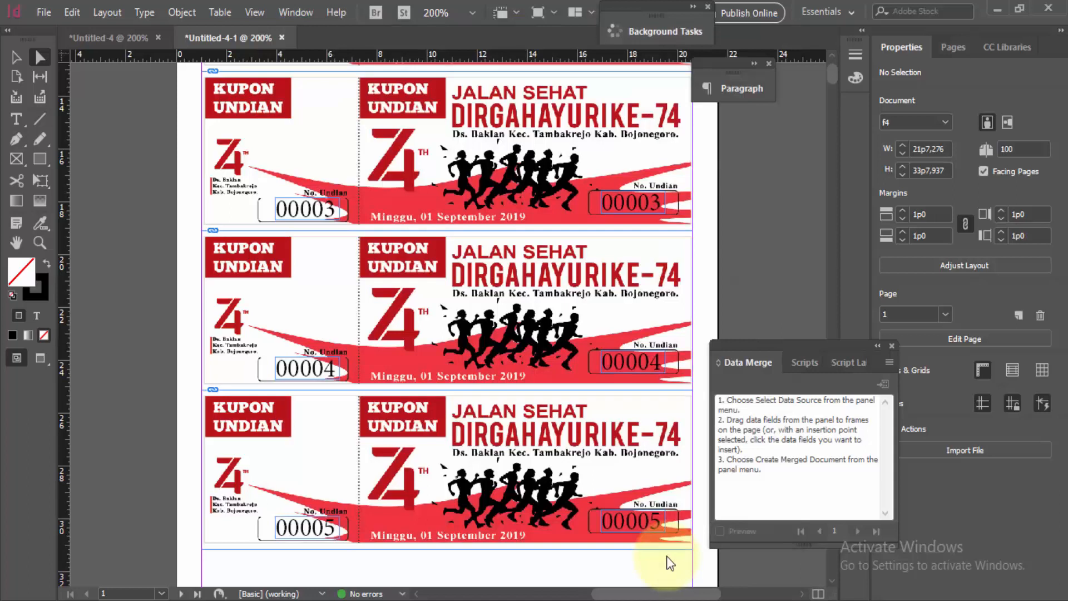
Step: Monitor the PDF export's progress in the expanded Background Tasks list, moving it clear of the other panels
click(690, 8)
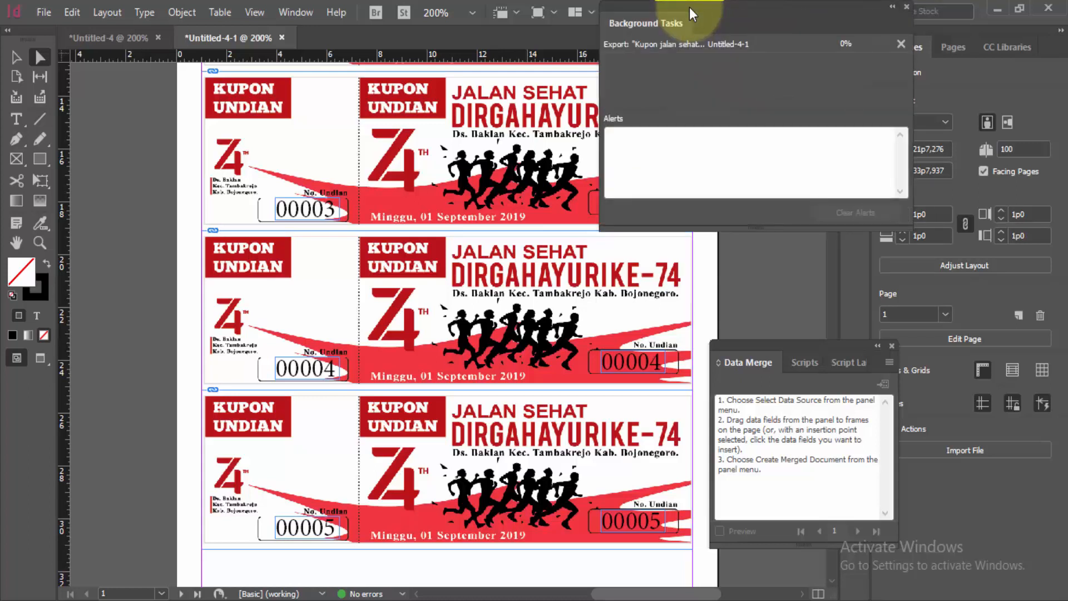
drag(723, 11, 588, 70)
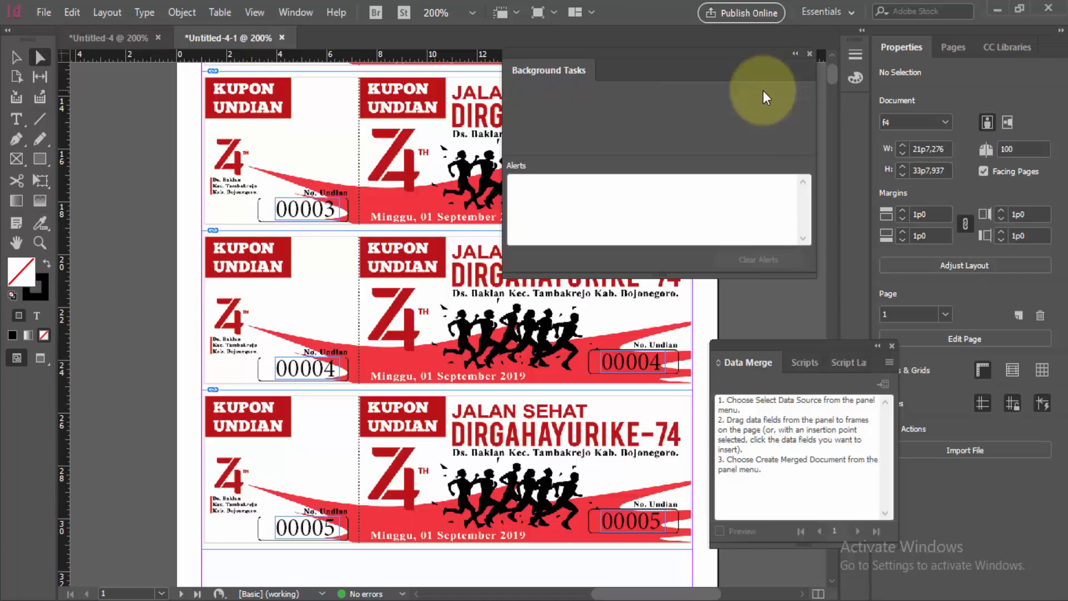
click(796, 54)
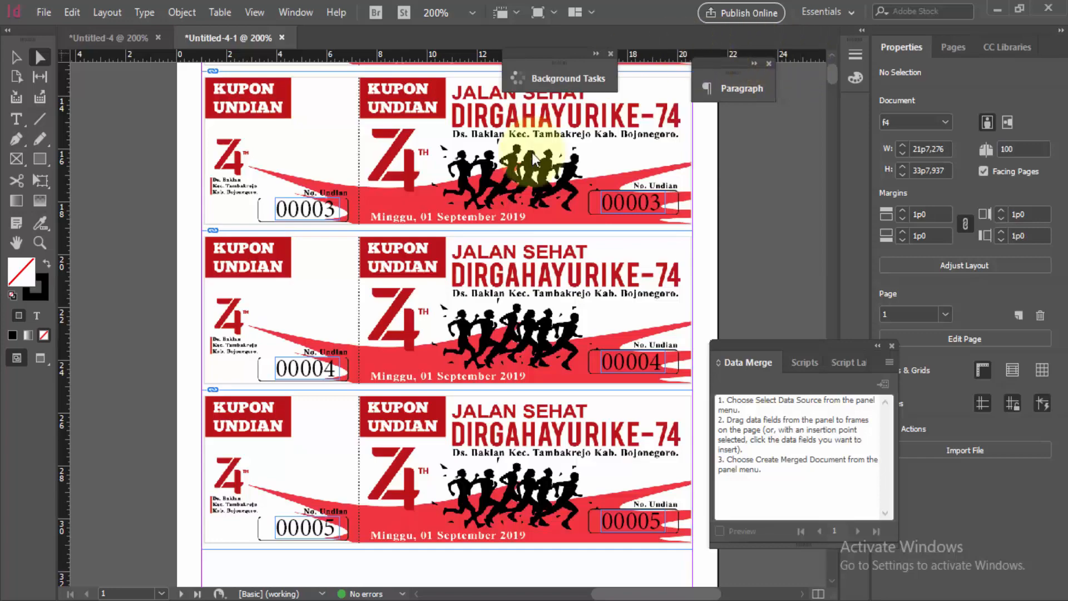
Step: Switch to File Explorer and transfer the Kupon jalan sehat PDF from Documents to the TUGAS RISKA folder
click(222, 600)
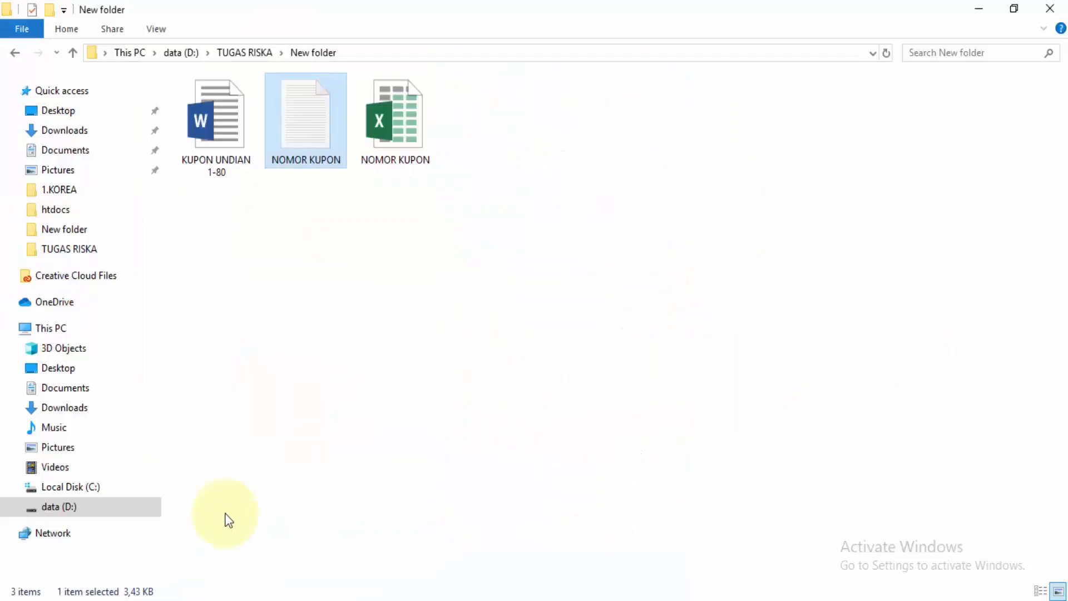
click(78, 158)
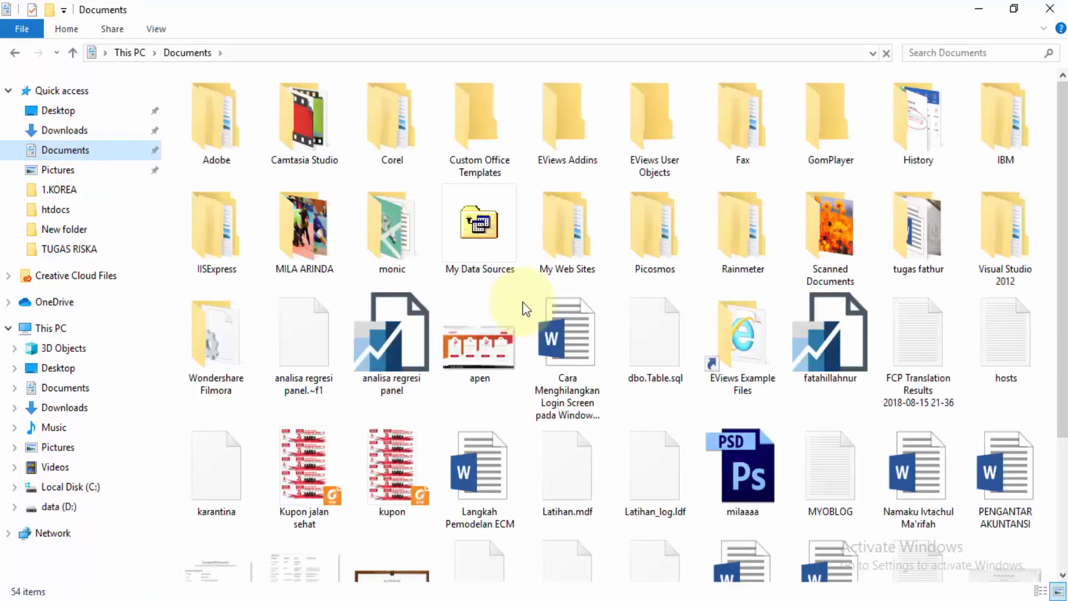
click(315, 495)
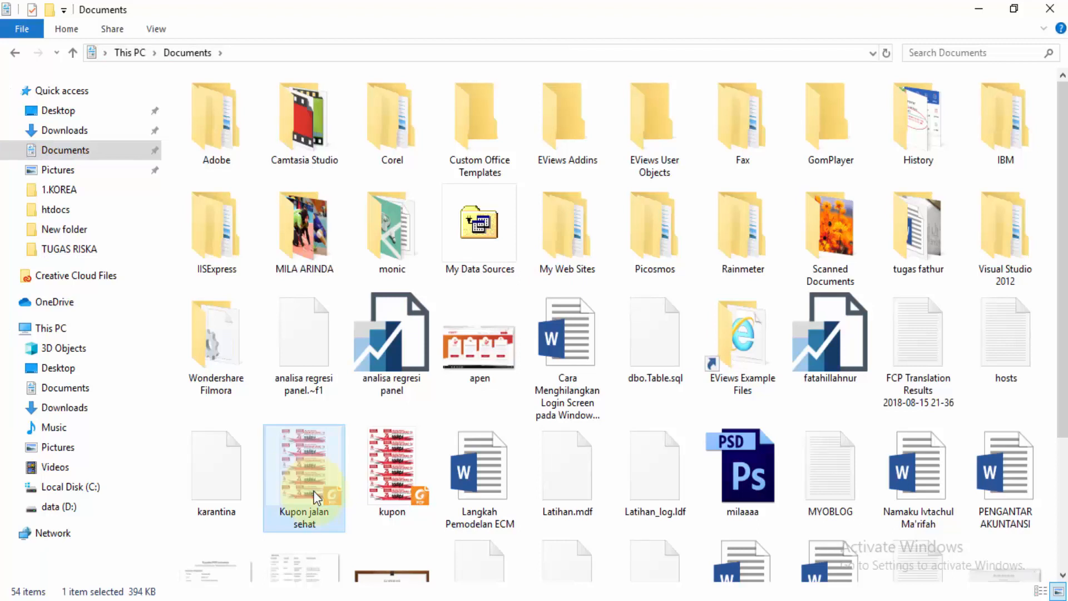
click(102, 255)
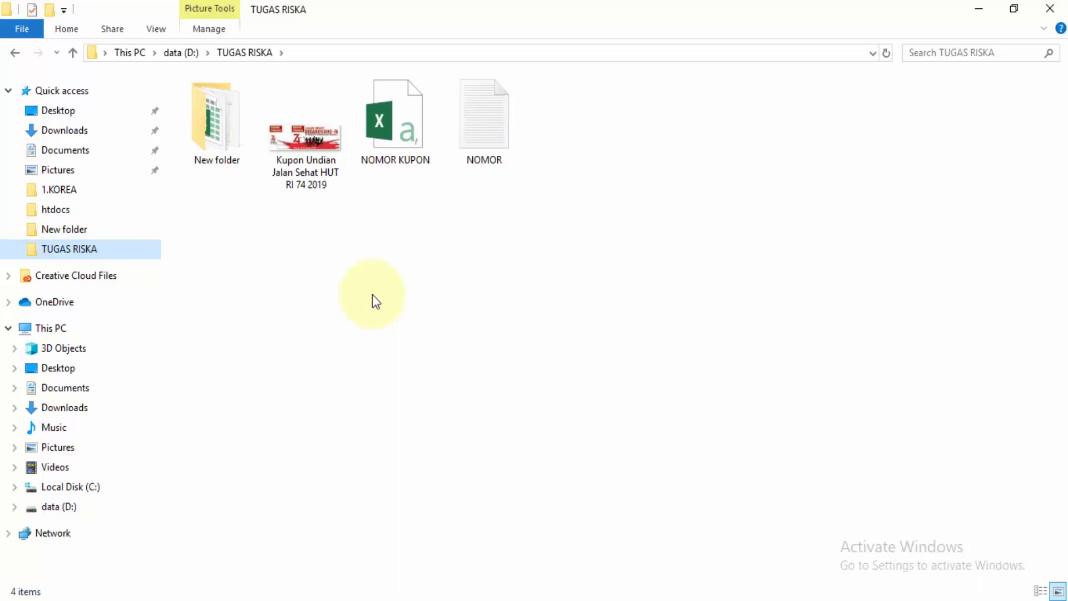
key(ctrl+v)
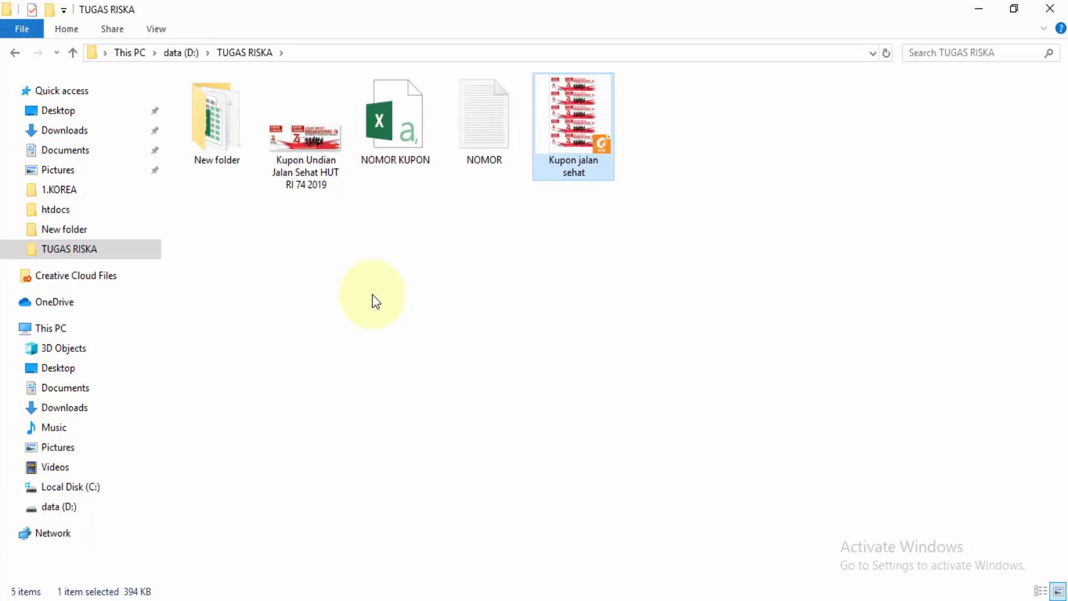
Step: Open the Kupon jalan sehat PDF in Foxit Reader and review the coupon numbering across its first pages at 113.60% zoom
key(Return)
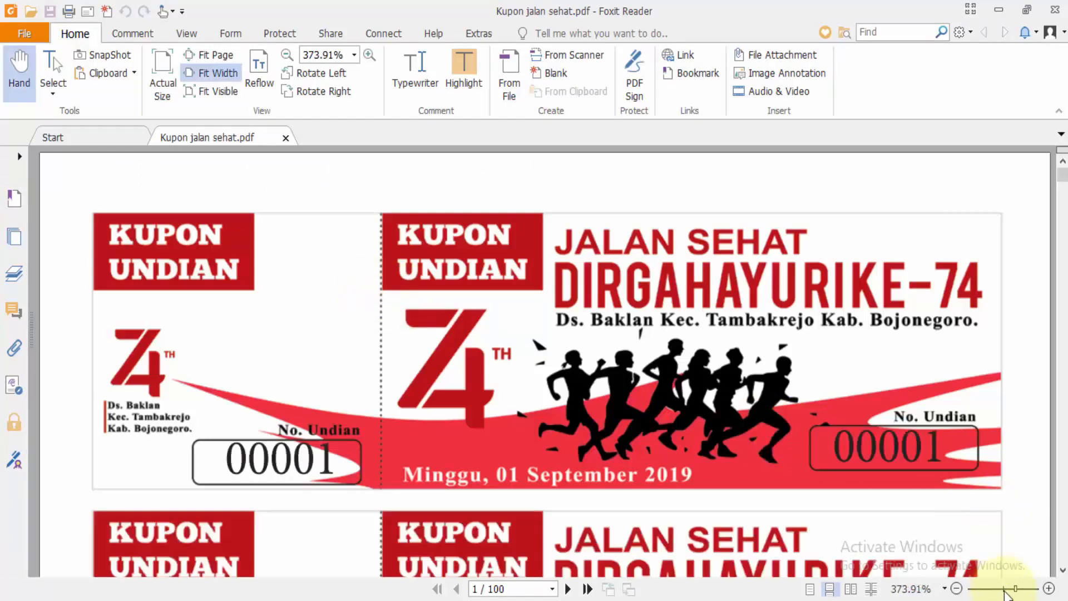
drag(1015, 589, 1005, 591)
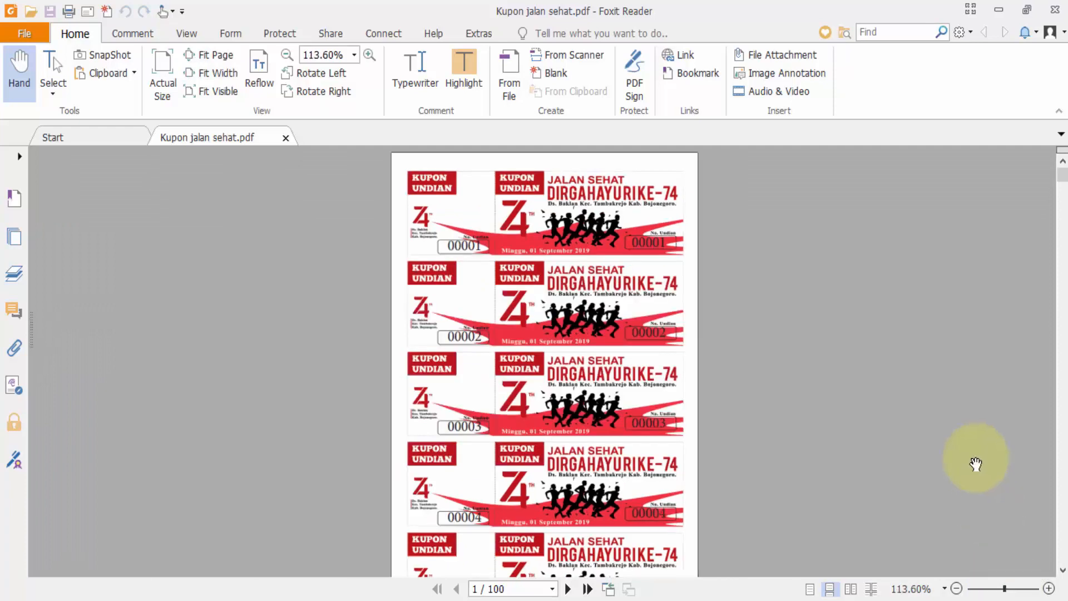
click(1065, 214)
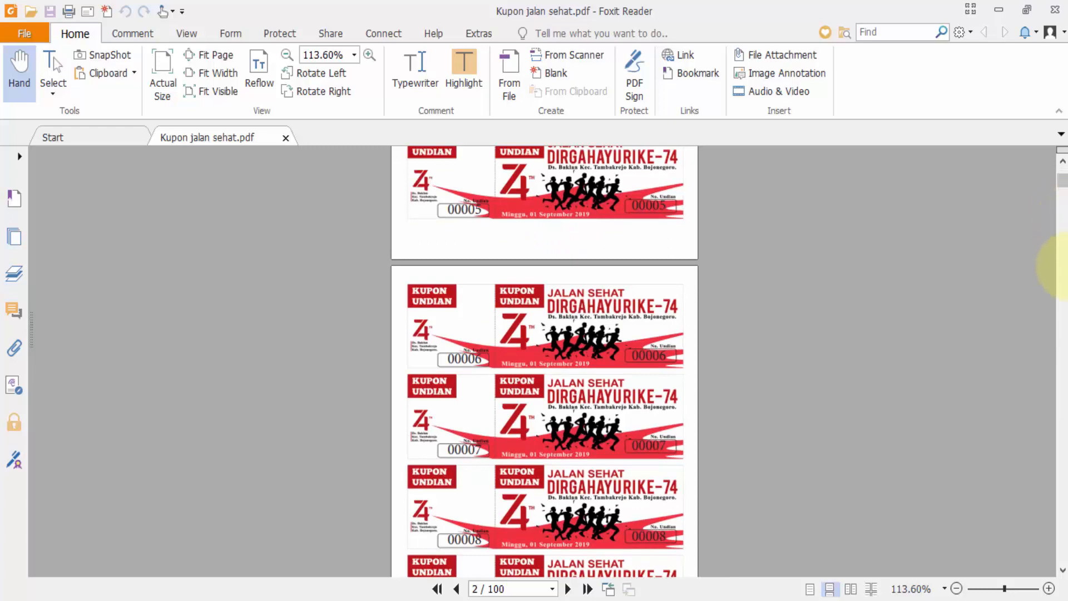
click(1063, 259)
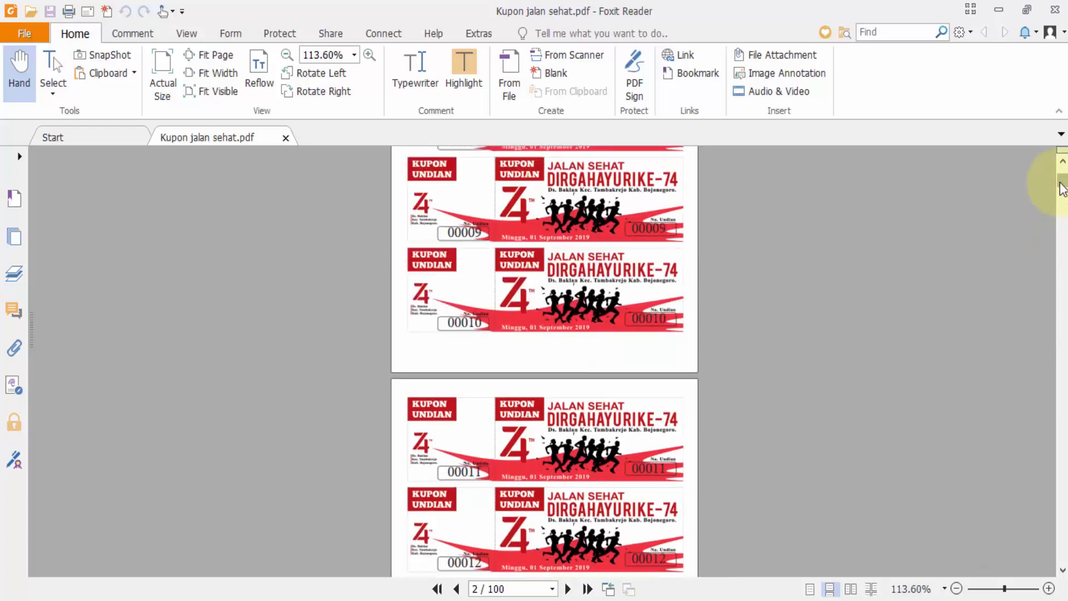